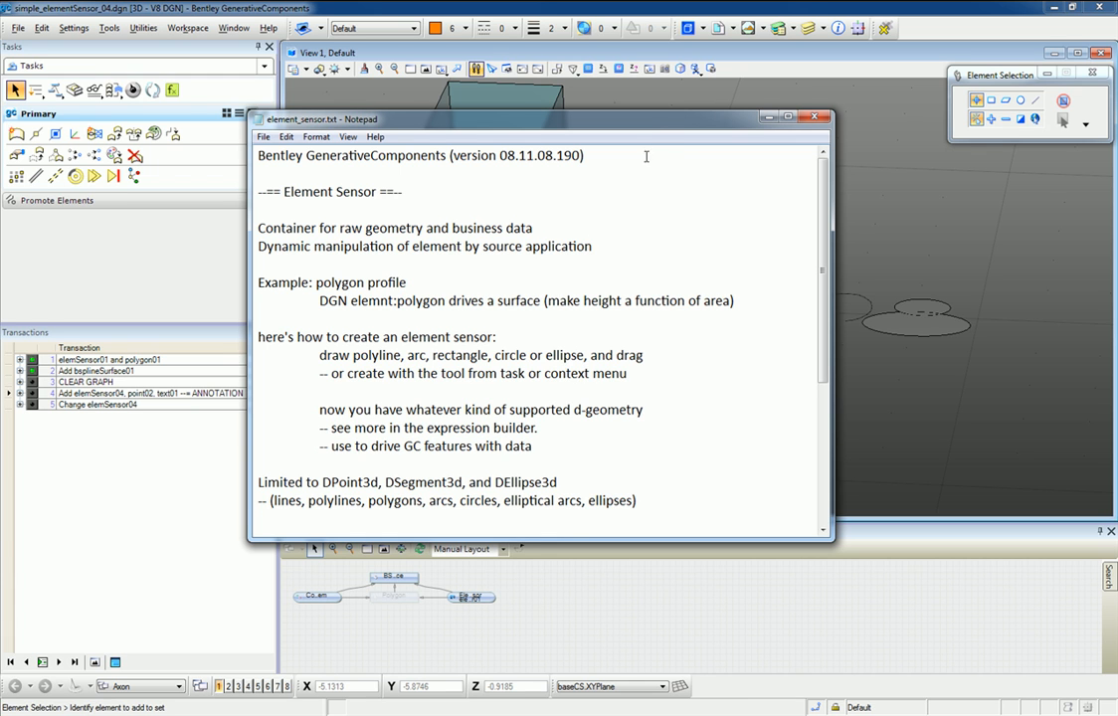
Clear the notes window off the model and reshape the shape at the tower's base by moving its corners and edge
{"action": "left_click_drag", "start_coordinate": [643, 126], "coordinate": [639, 127]}
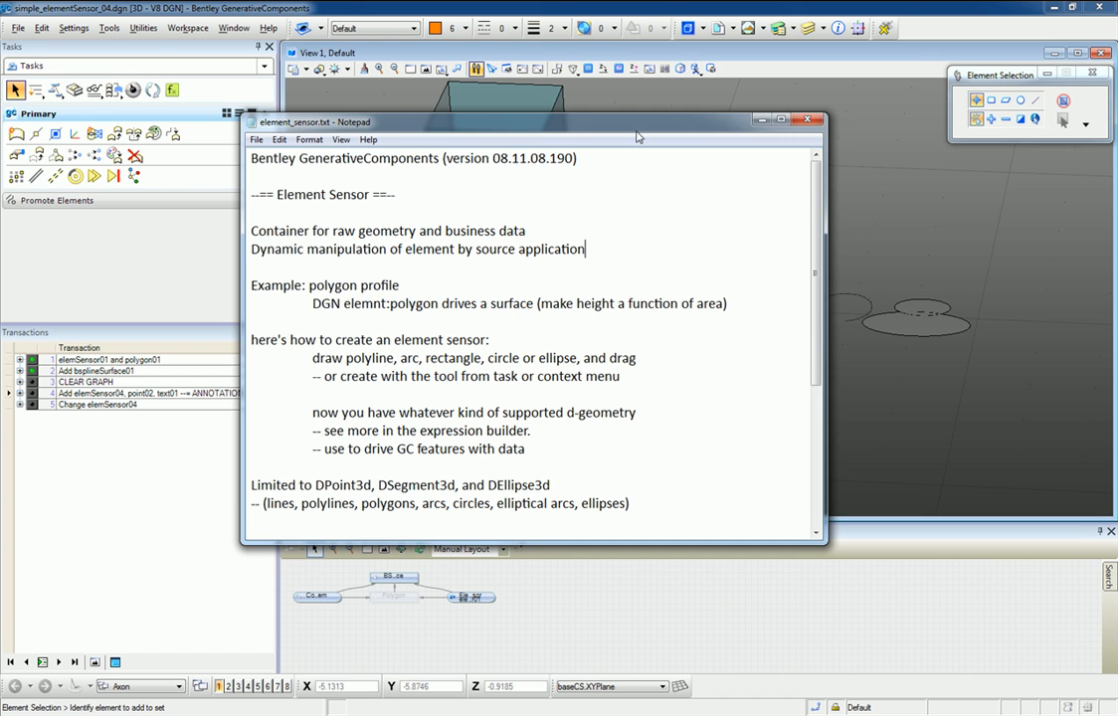
{"action": "left_click_drag", "start_coordinate": [639, 134], "coordinate": [0, 169]}
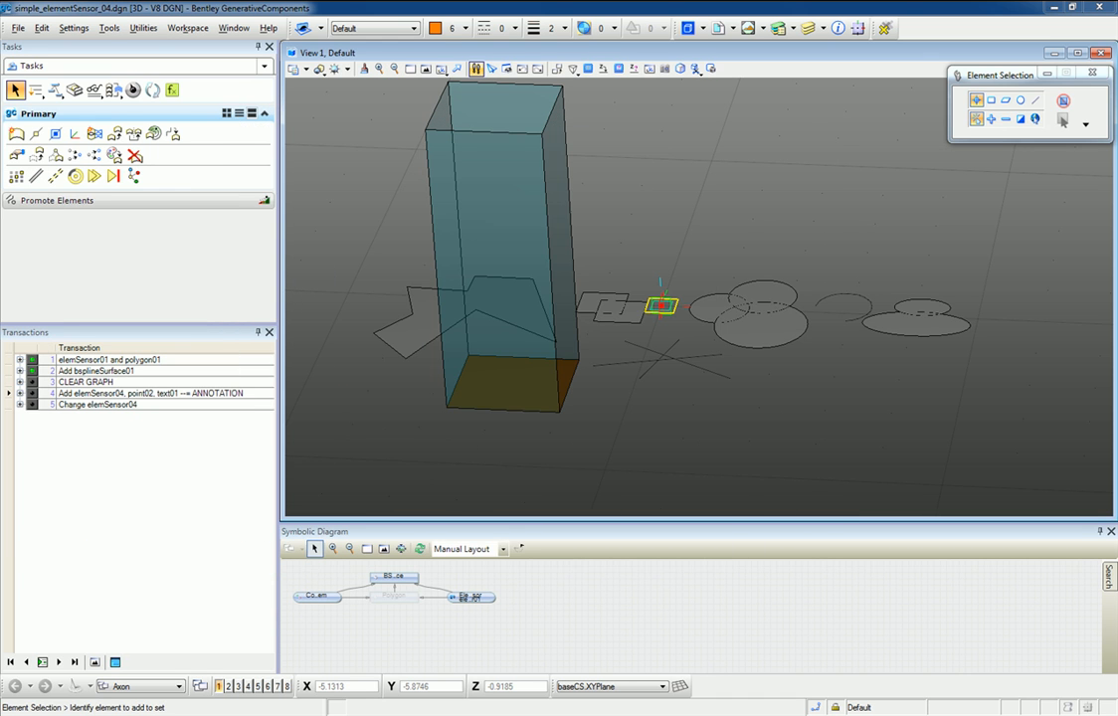
{"action": "left_click", "coordinate": [560, 416]}
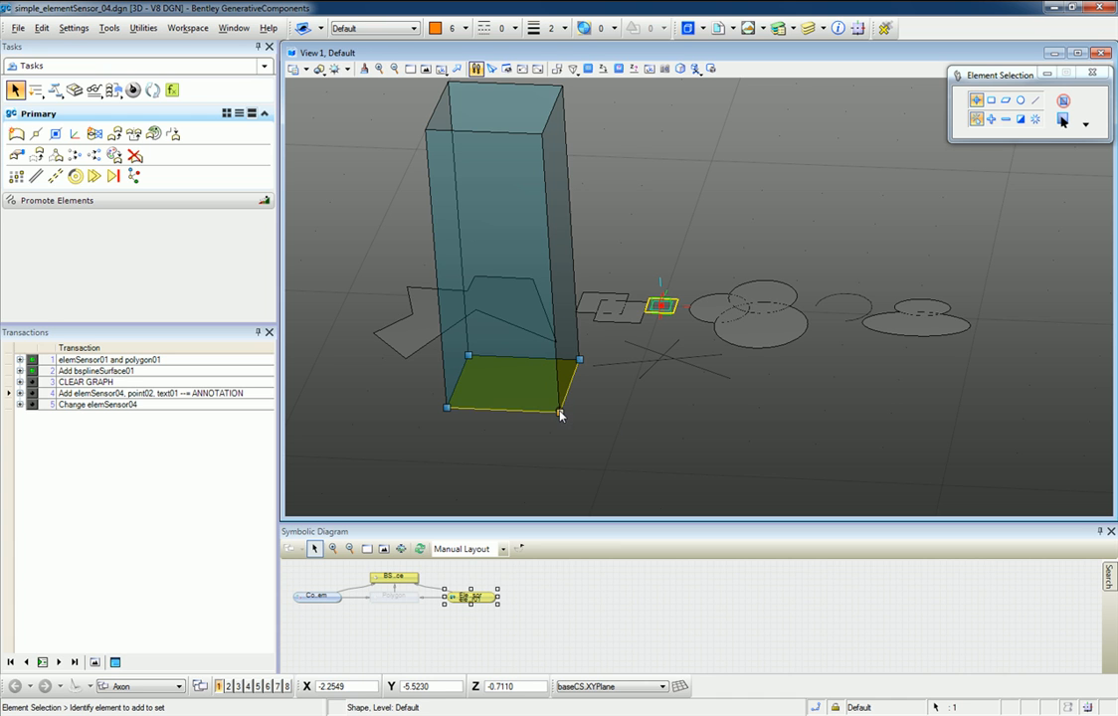
{"action": "left_click_drag", "start_coordinate": [560, 416], "coordinate": [604, 461]}
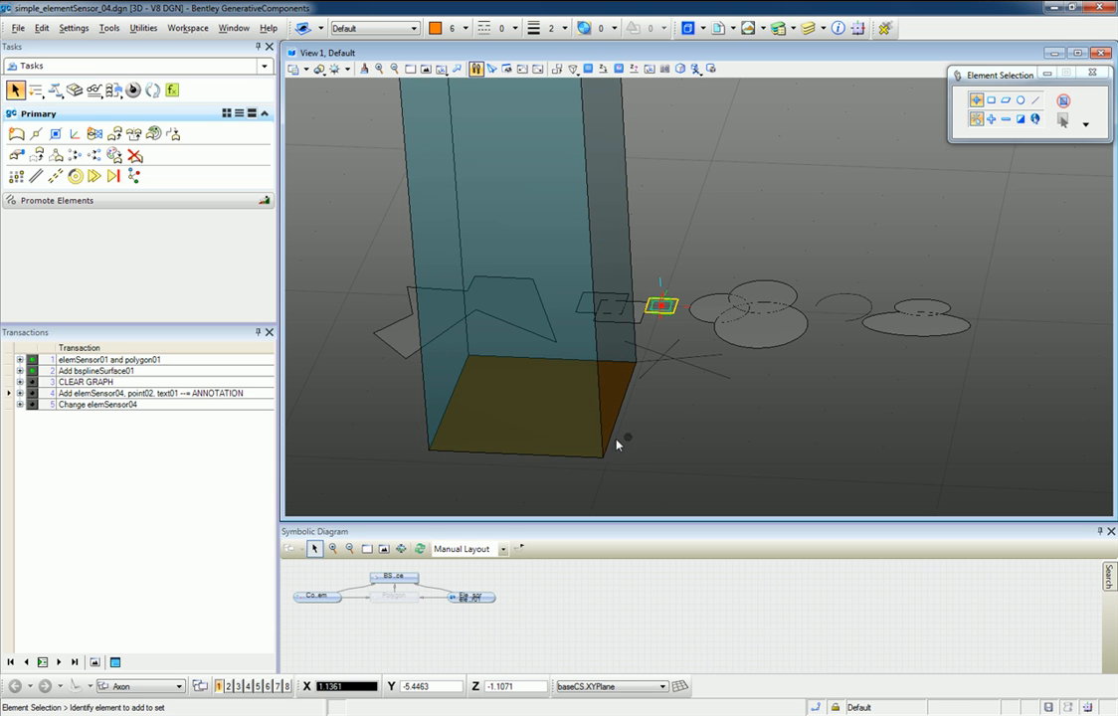
{"action": "left_click", "coordinate": [595, 461]}
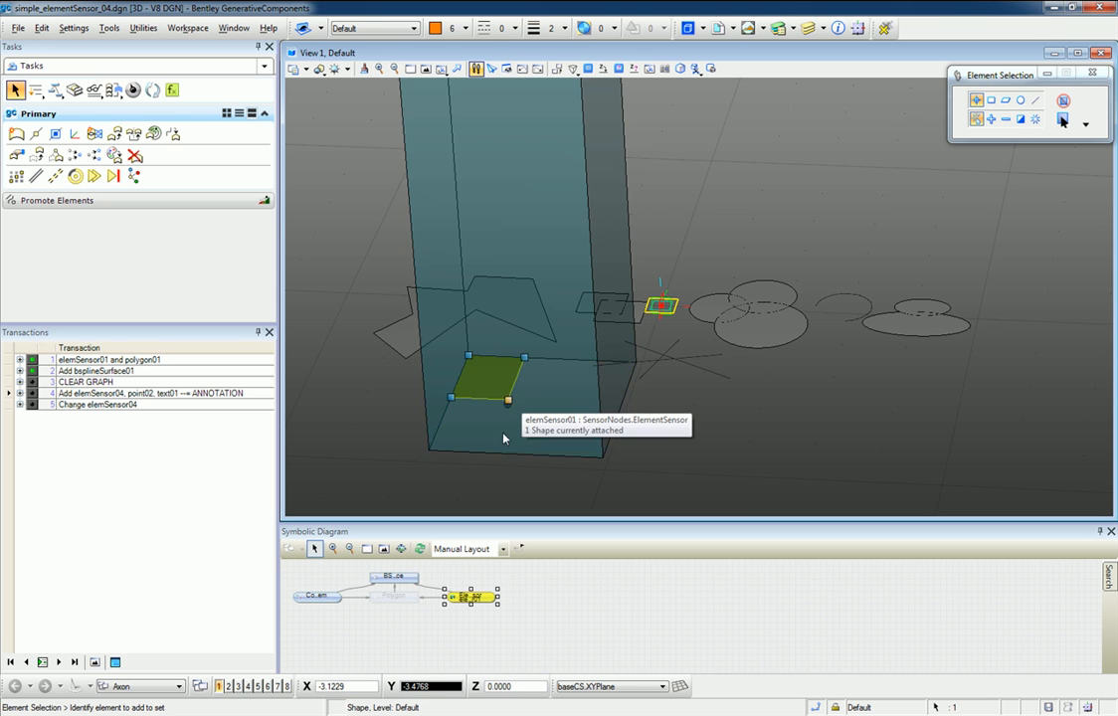
{"action": "scroll", "coordinate": [462, 491], "scroll_direction": "down", "scroll_amount": 3}
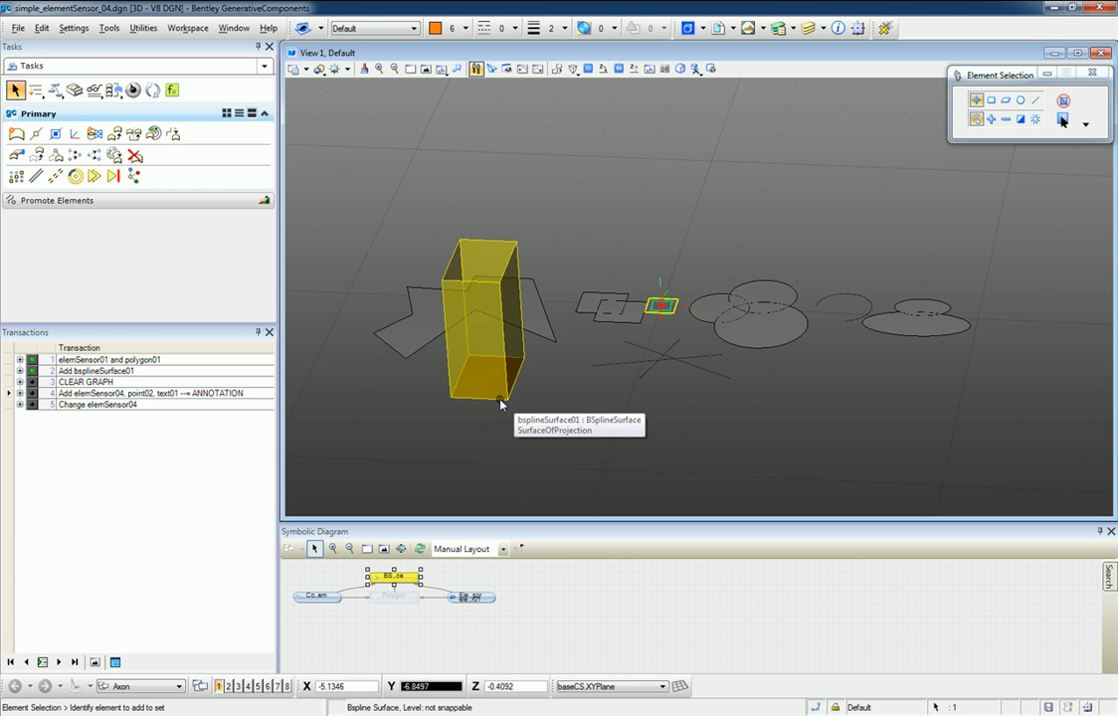
{"action": "left_click_drag", "start_coordinate": [507, 400], "coordinate": [525, 451]}
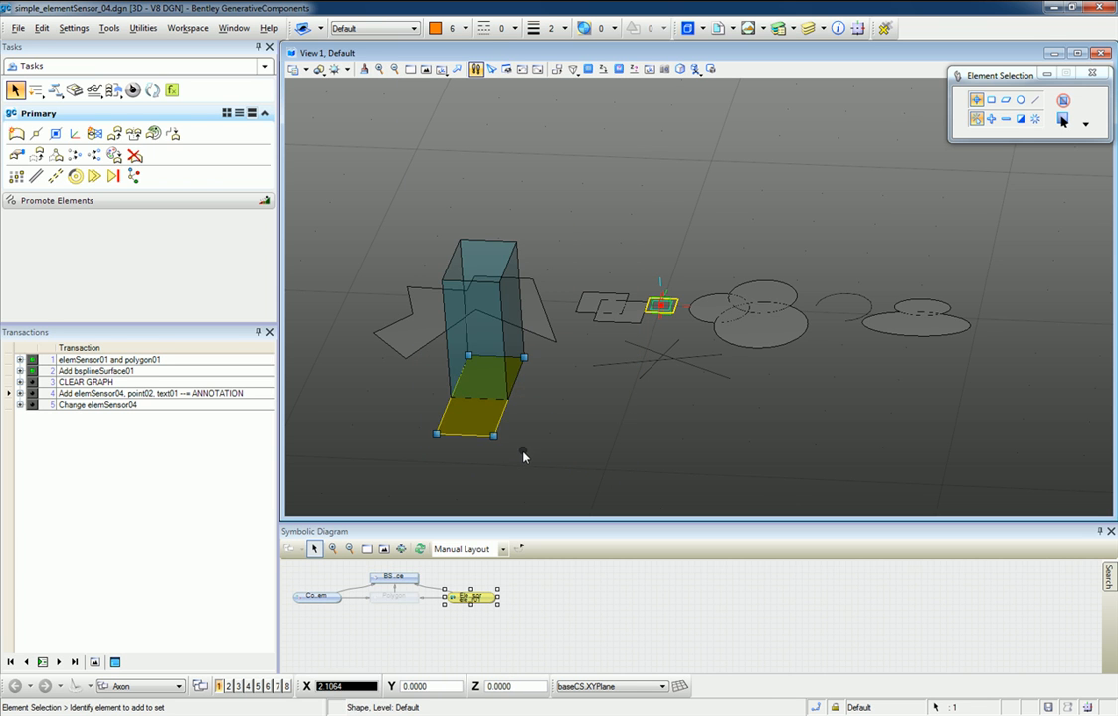
Examine the element information of the shape at the tower's base
{"action": "left_click", "coordinate": [839, 33]}
{"action": "left_click", "coordinate": [640, 452]}
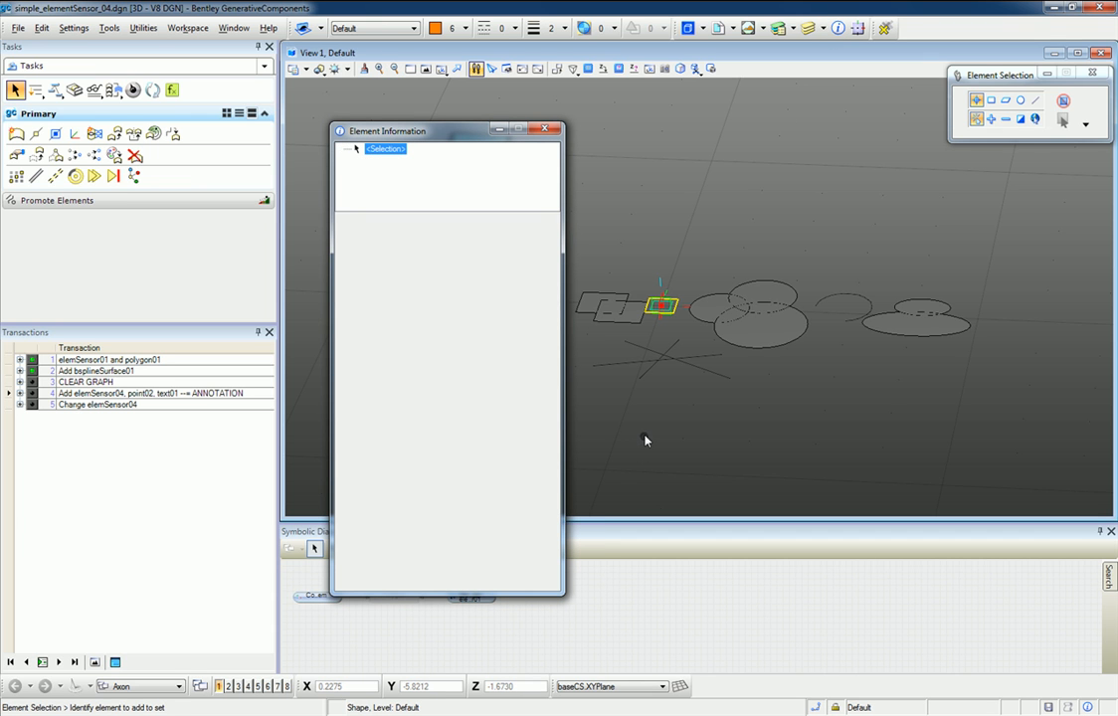
{"action": "left_click_drag", "start_coordinate": [451, 132], "coordinate": [617, 106]}
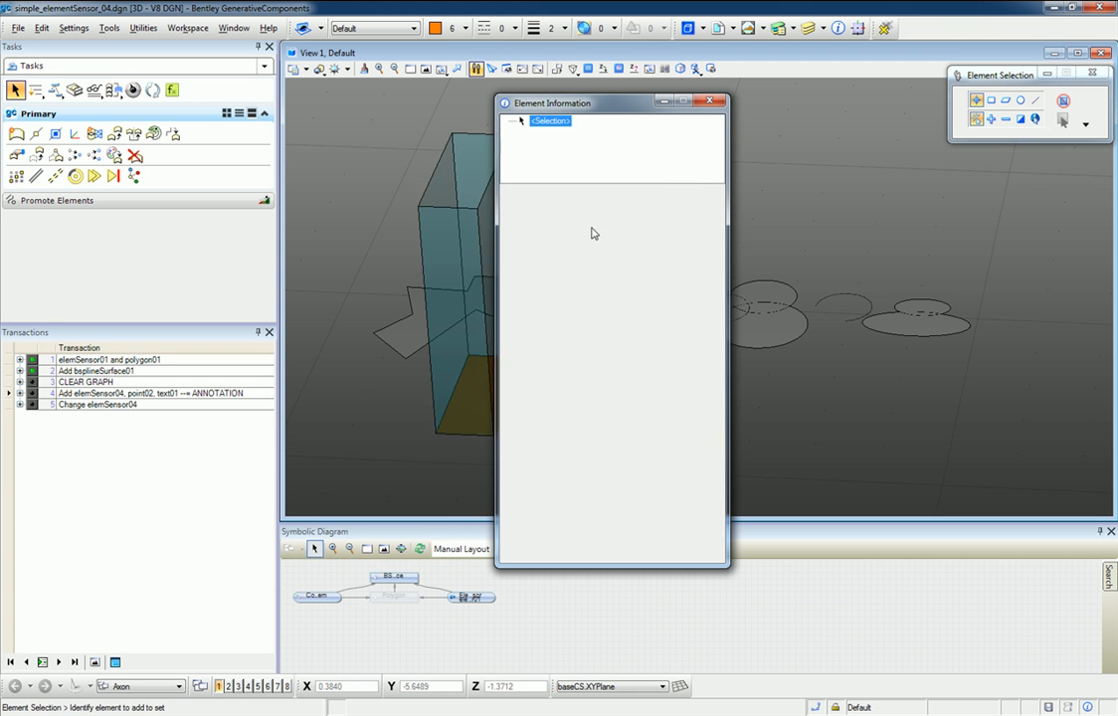
{"action": "left_click", "coordinate": [451, 434]}
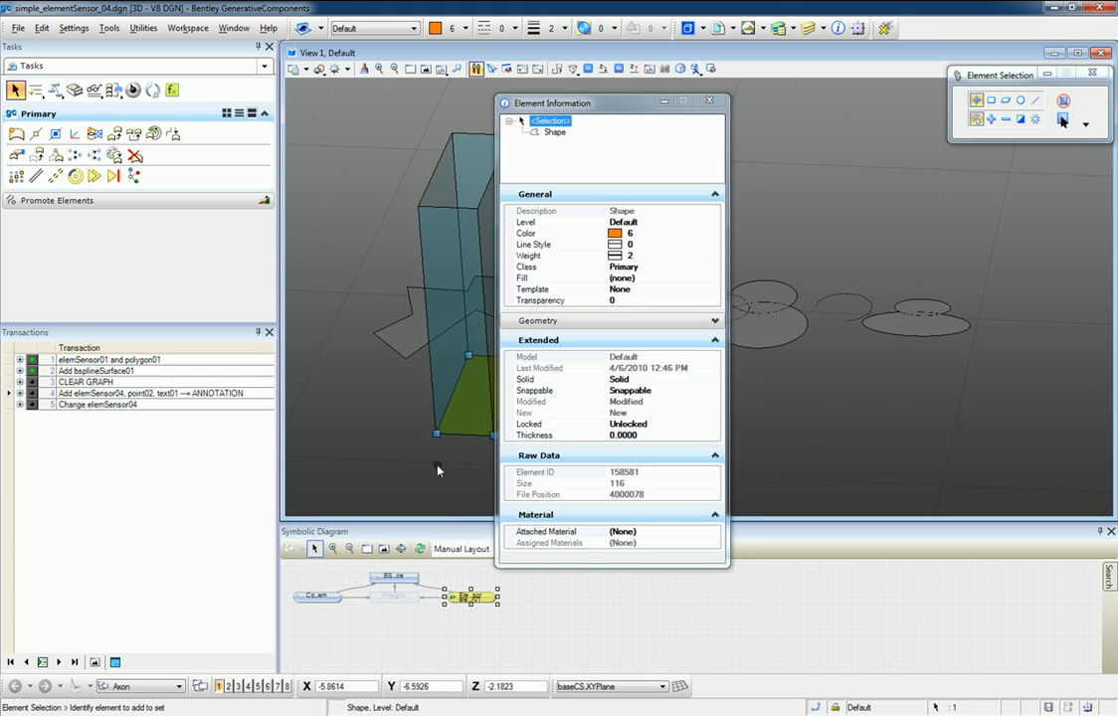
{"action": "left_click", "coordinate": [710, 102]}
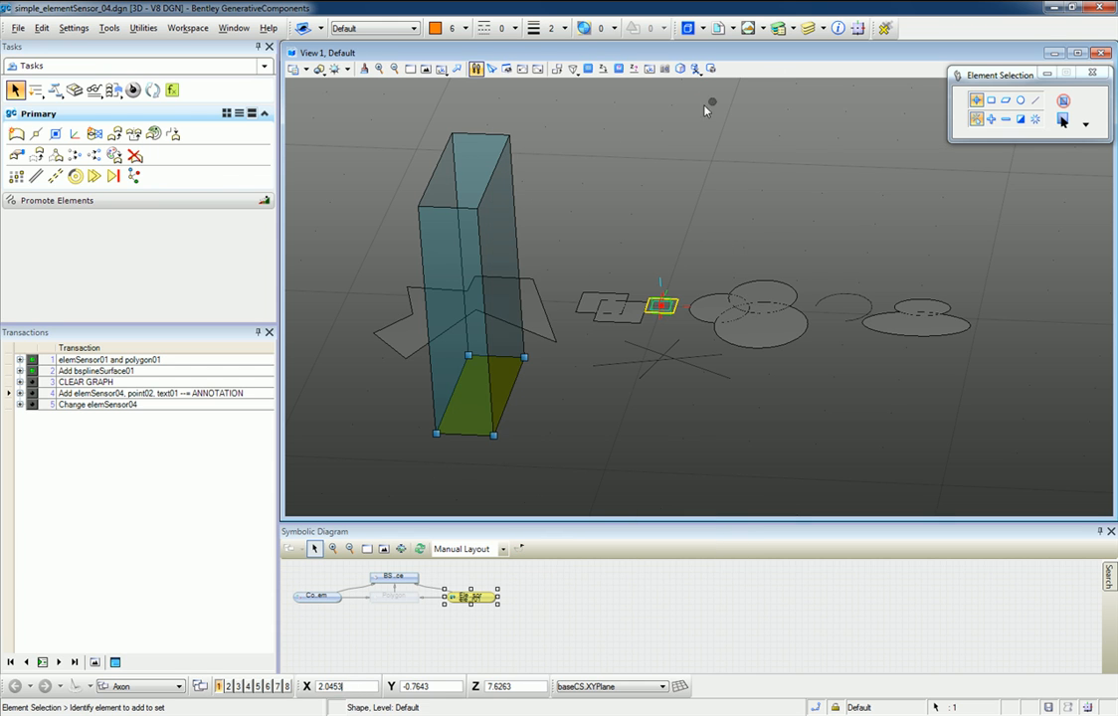
Draw a line about 4.57 units long in front of the tower and add it to the symbolic diagram as an element sensor
{"action": "left_click", "coordinate": [156, 203]}
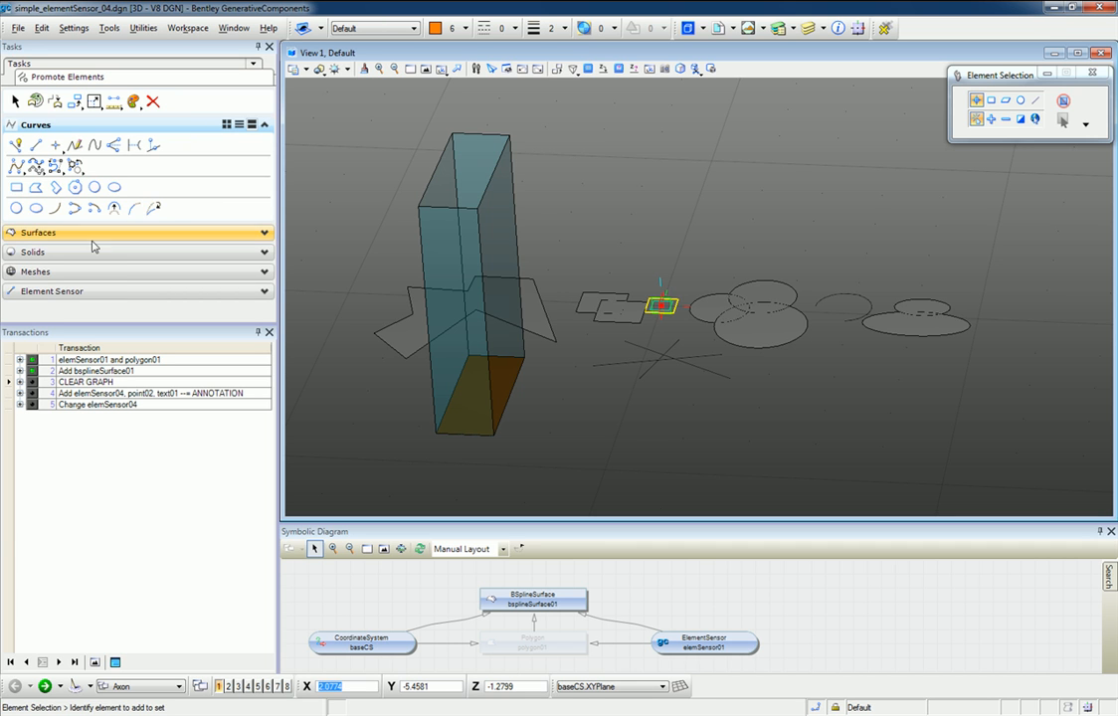
{"action": "left_click", "coordinate": [107, 293]}
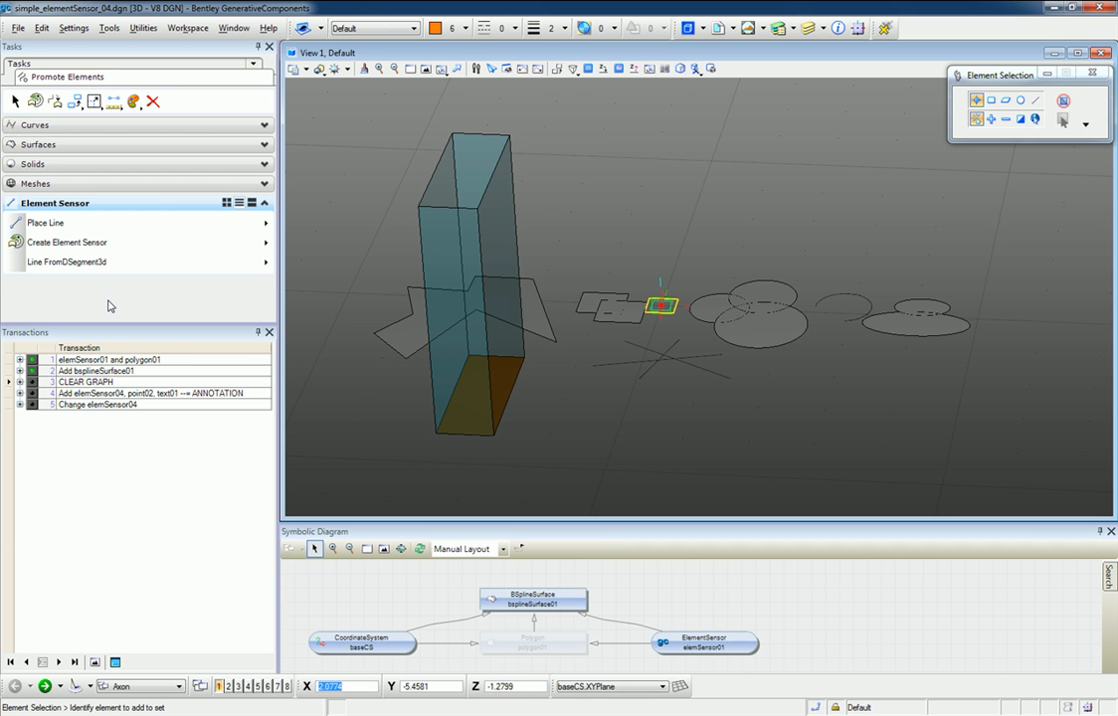
{"action": "left_click", "coordinate": [54, 225]}
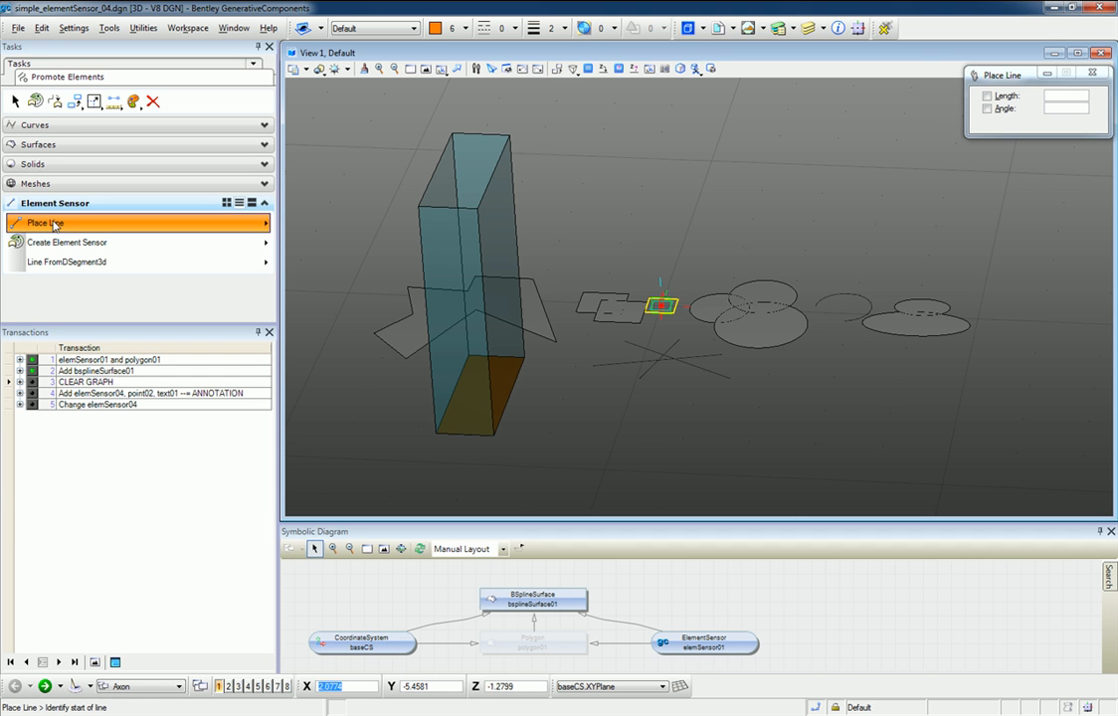
{"action": "left_click", "coordinate": [551, 471]}
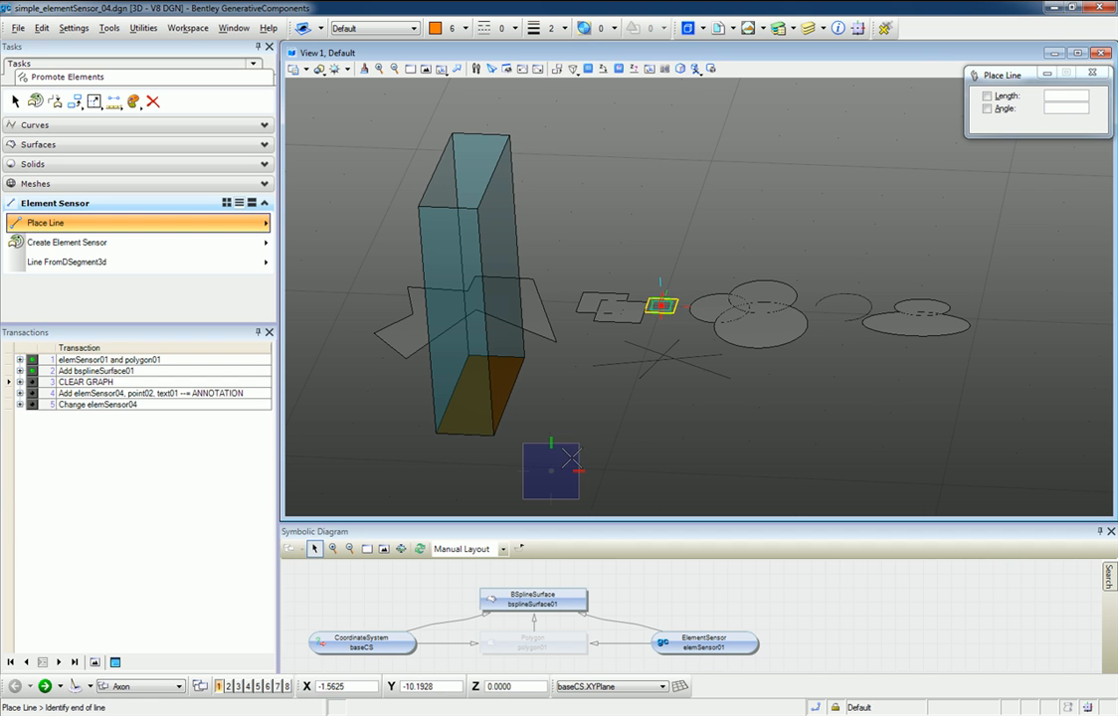
{"action": "left_click", "coordinate": [681, 423]}
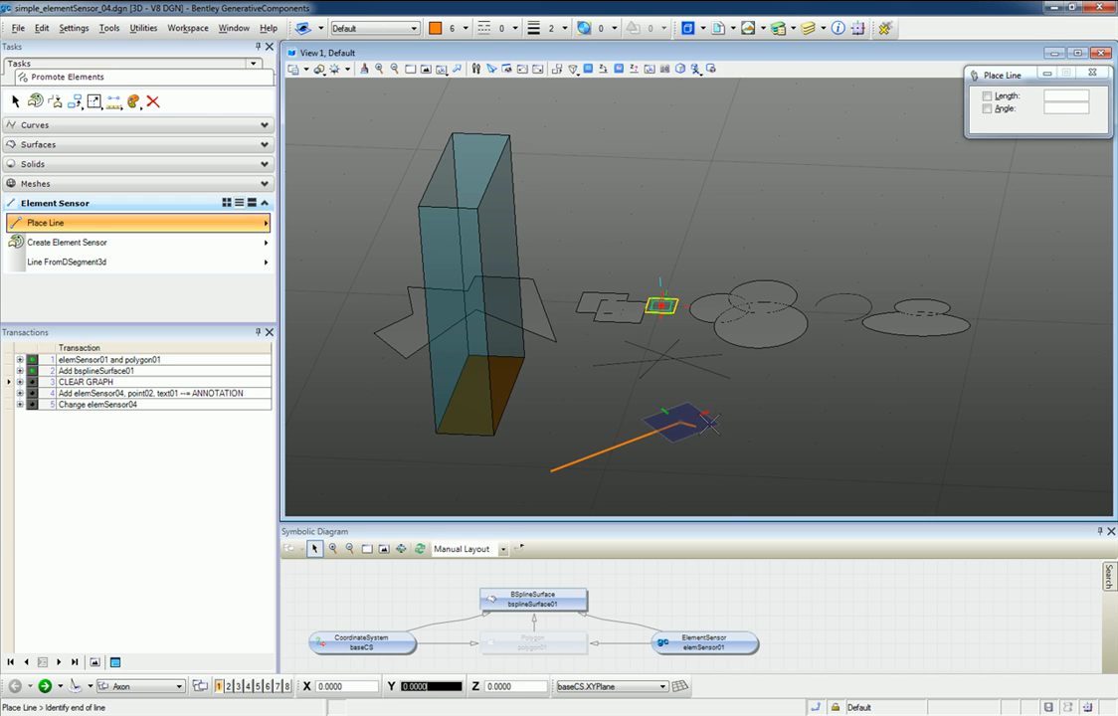
{"action": "right_click", "coordinate": [731, 433]}
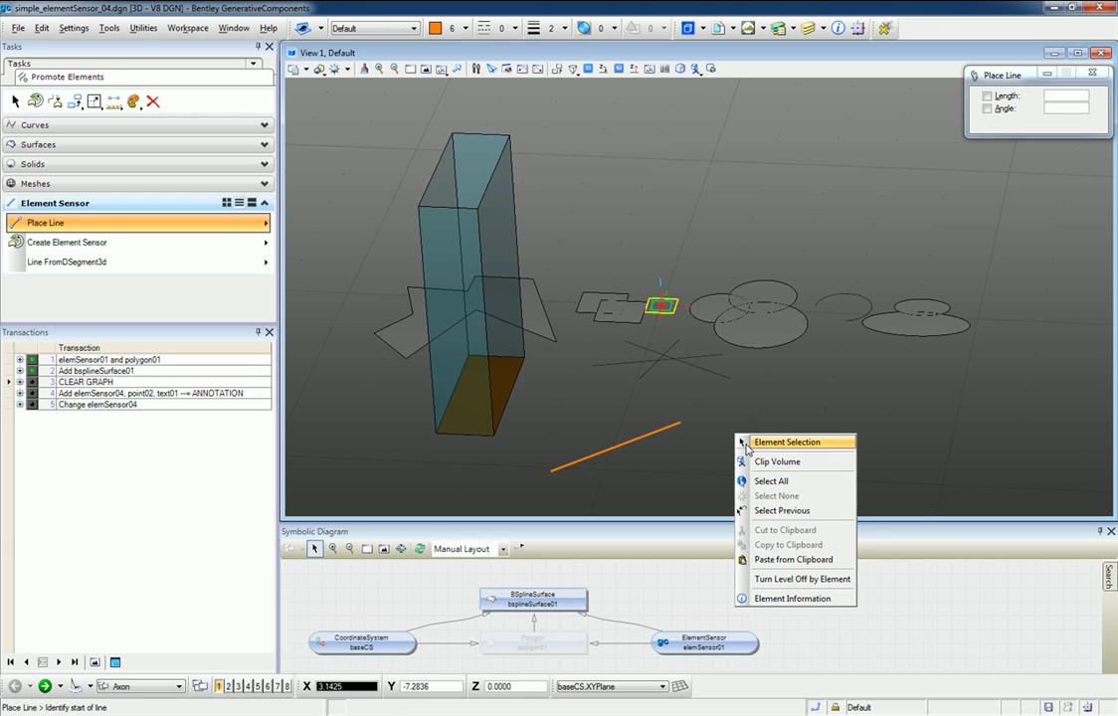
{"action": "left_click", "coordinate": [746, 443]}
{"action": "left_click_drag", "start_coordinate": [594, 457], "coordinate": [705, 594]}
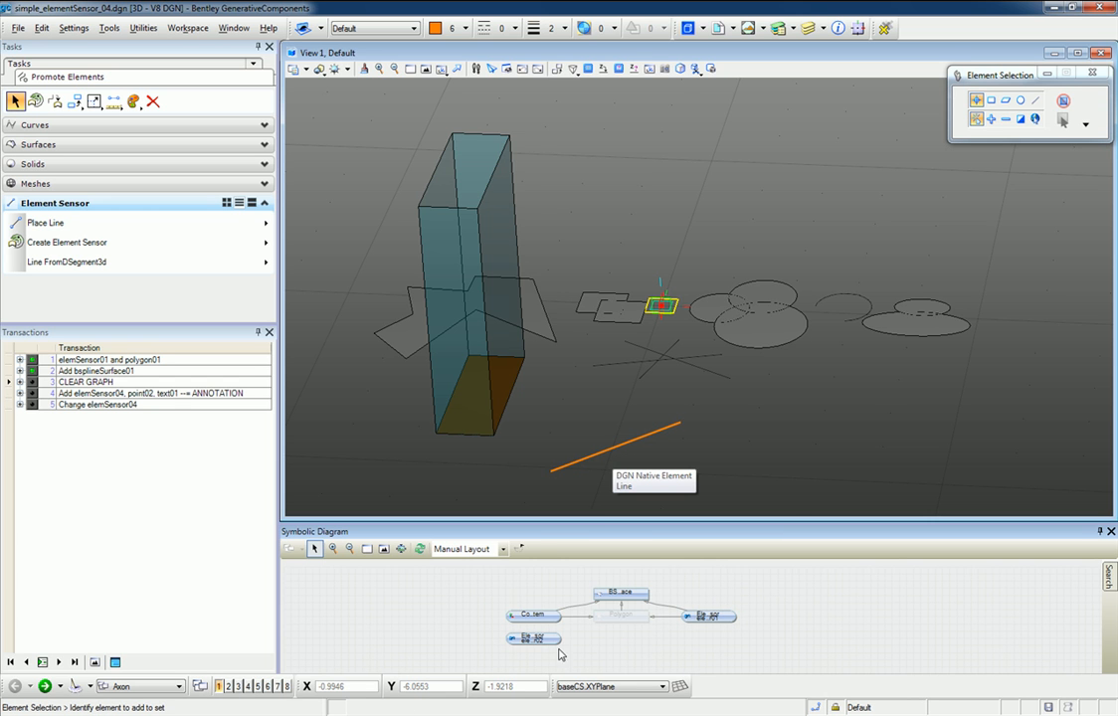
{"action": "middle_click_drag", "start_coordinate": [597, 646], "coordinate": [462, 623]}
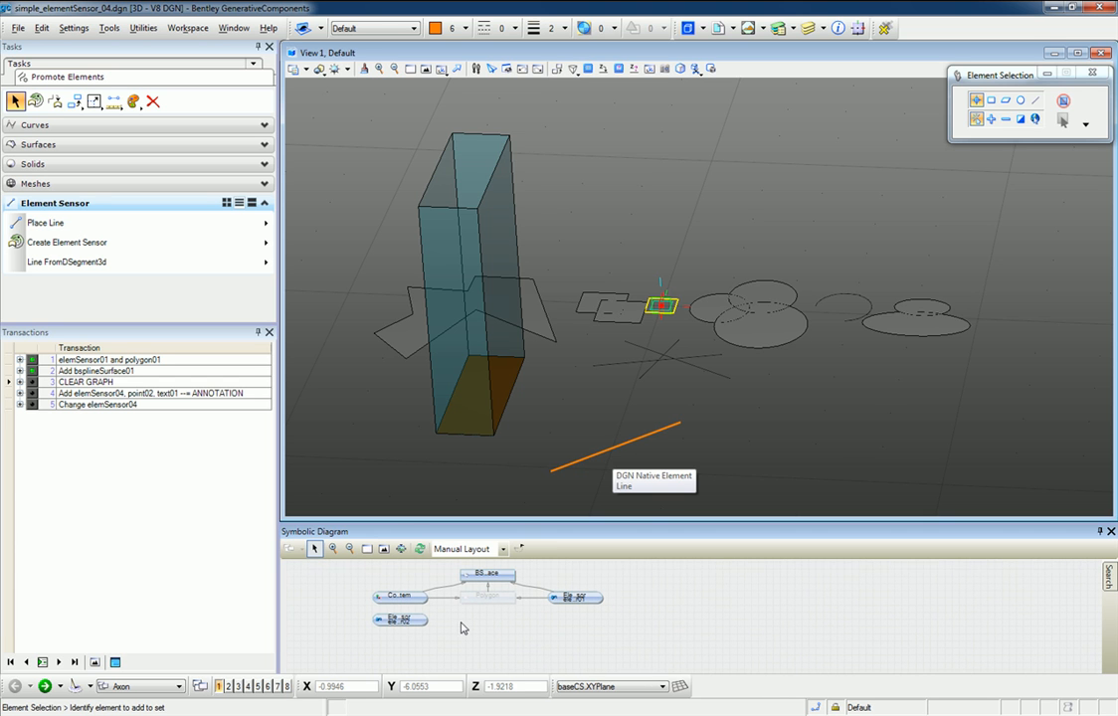
Place an orthogonal block beside the new line, in front of the circles and ellipses
{"action": "left_click", "coordinate": [61, 222]}
{"action": "mouse_move", "coordinate": [165, 274]}
{"action": "left_click", "coordinate": [354, 272]}
{"action": "left_click", "coordinate": [735, 475]}
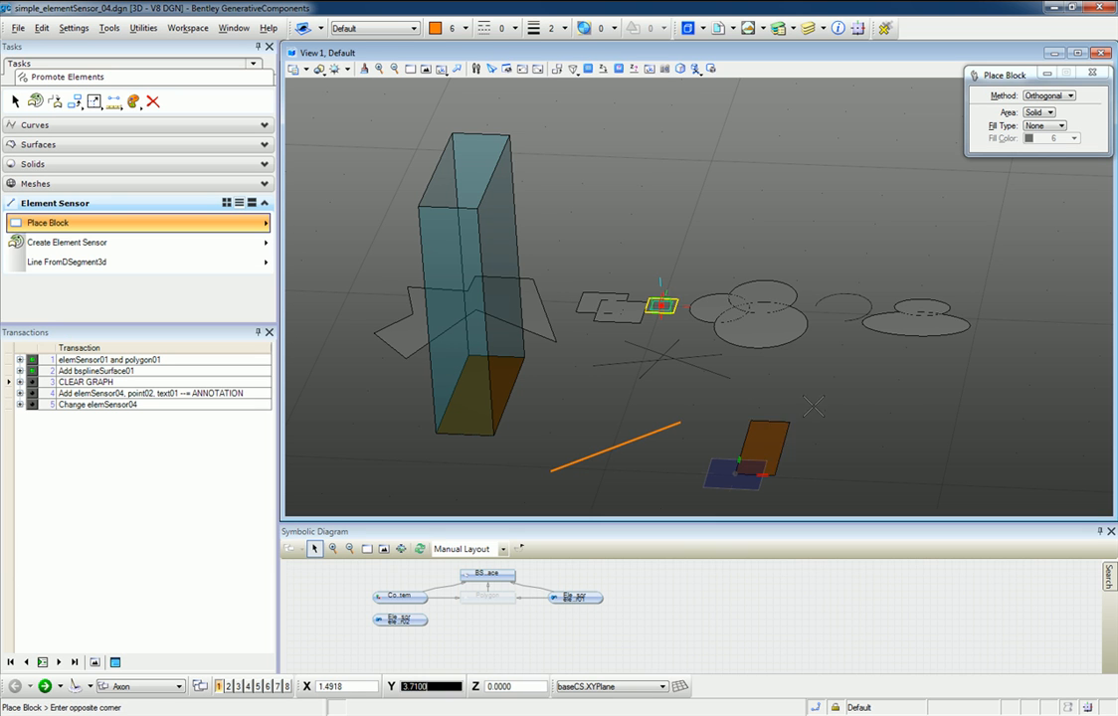
{"action": "left_click", "coordinate": [900, 406]}
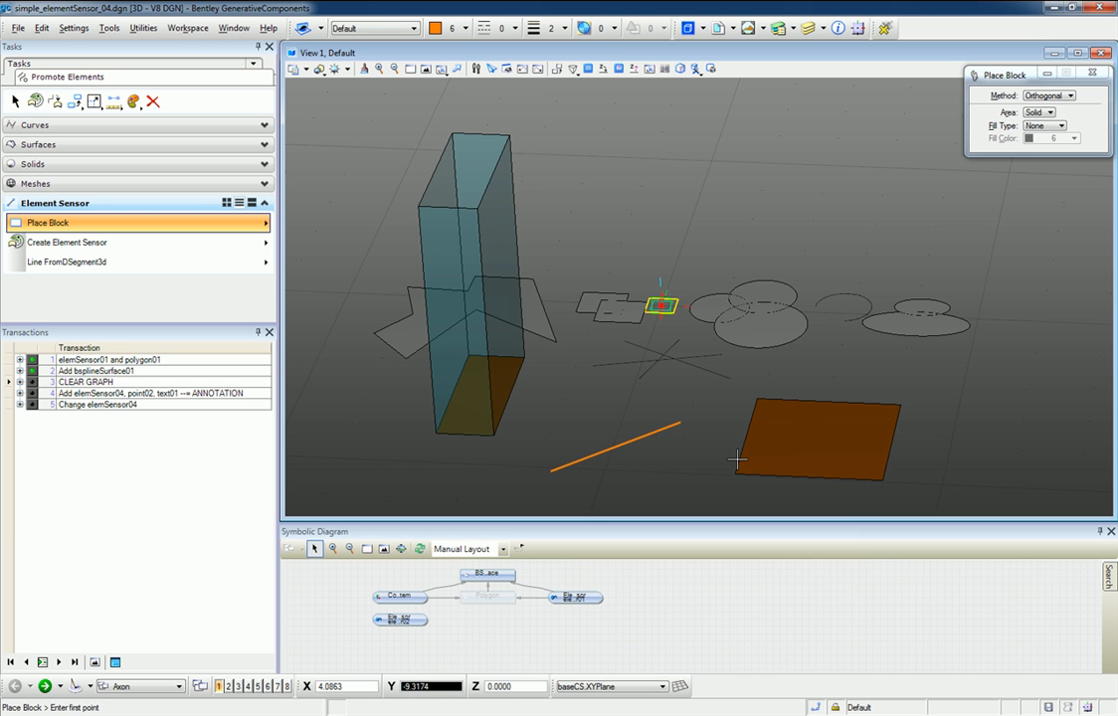
{"action": "right_click", "coordinate": [727, 455]}
{"action": "left_click", "coordinate": [796, 466]}
Create an element sensor named elemSensor03 from the new block
{"action": "left_click", "coordinate": [741, 453]}
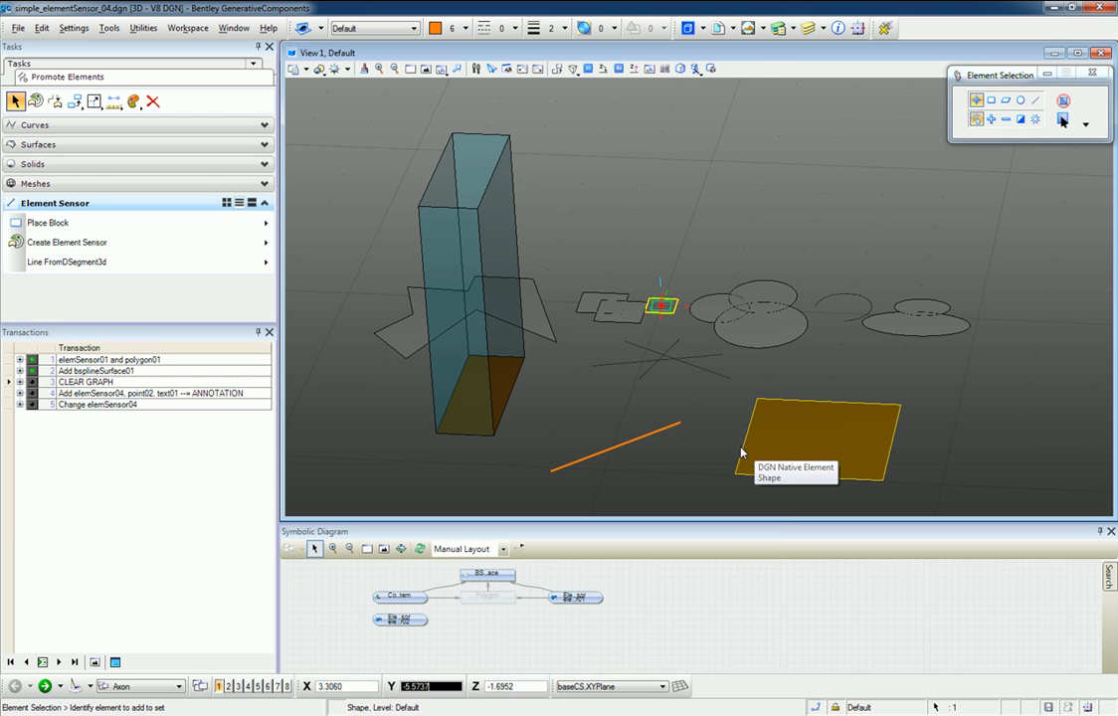
{"action": "right_click", "coordinate": [742, 453]}
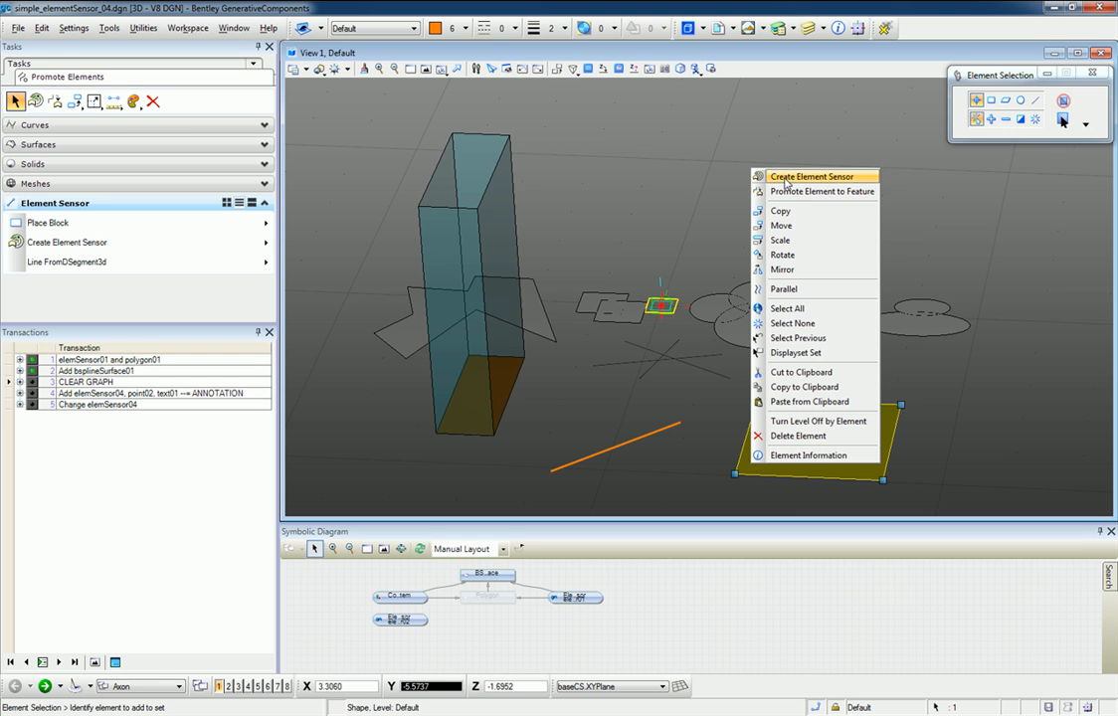
{"action": "left_click", "coordinate": [785, 179]}
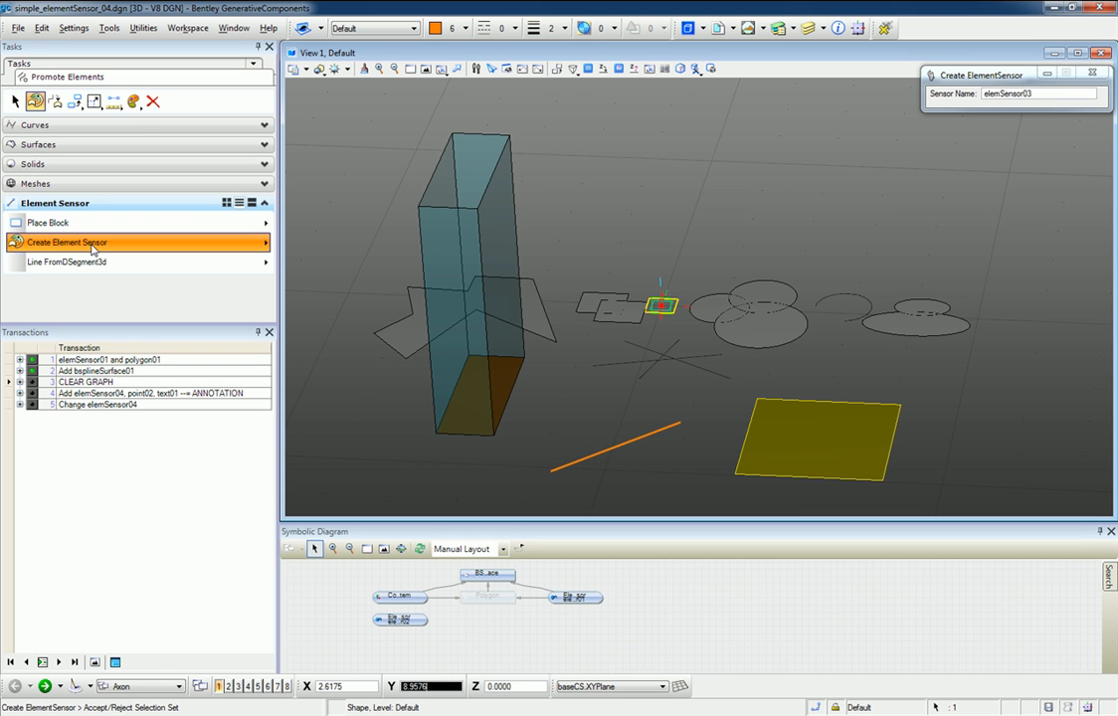
{"action": "left_click", "coordinate": [687, 488]}
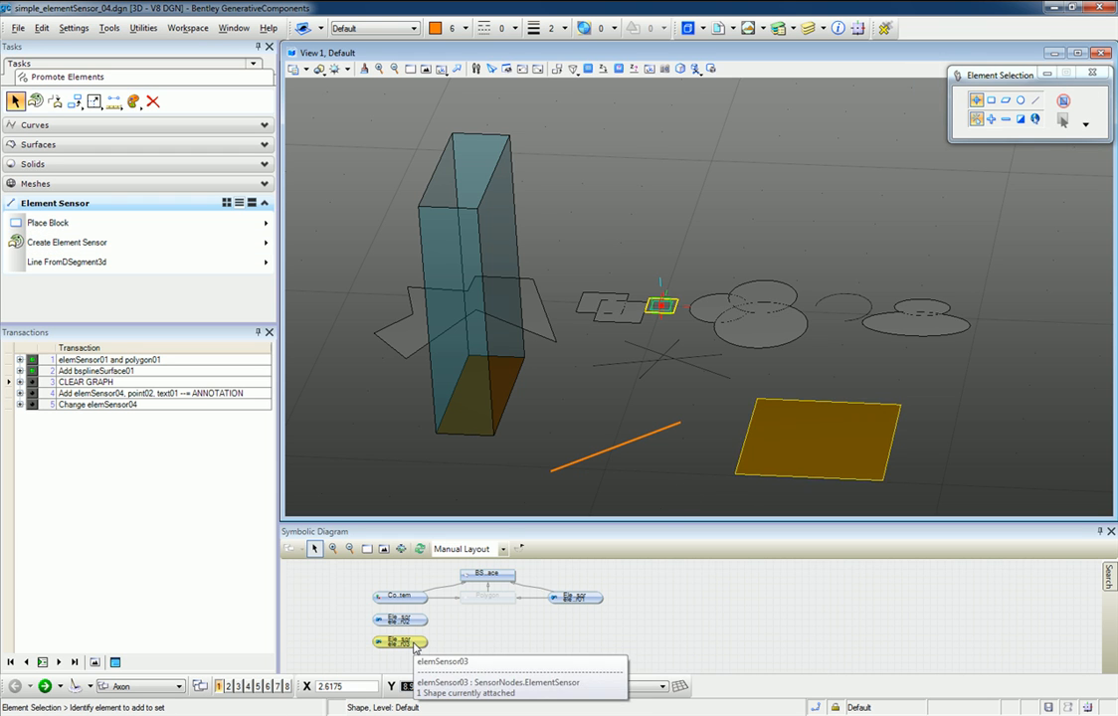
Create a line feature with the FromDSegment3d method, using baseCS as coordinate system and elemSensor02 as defining segment
{"action": "left_click", "coordinate": [266, 264]}
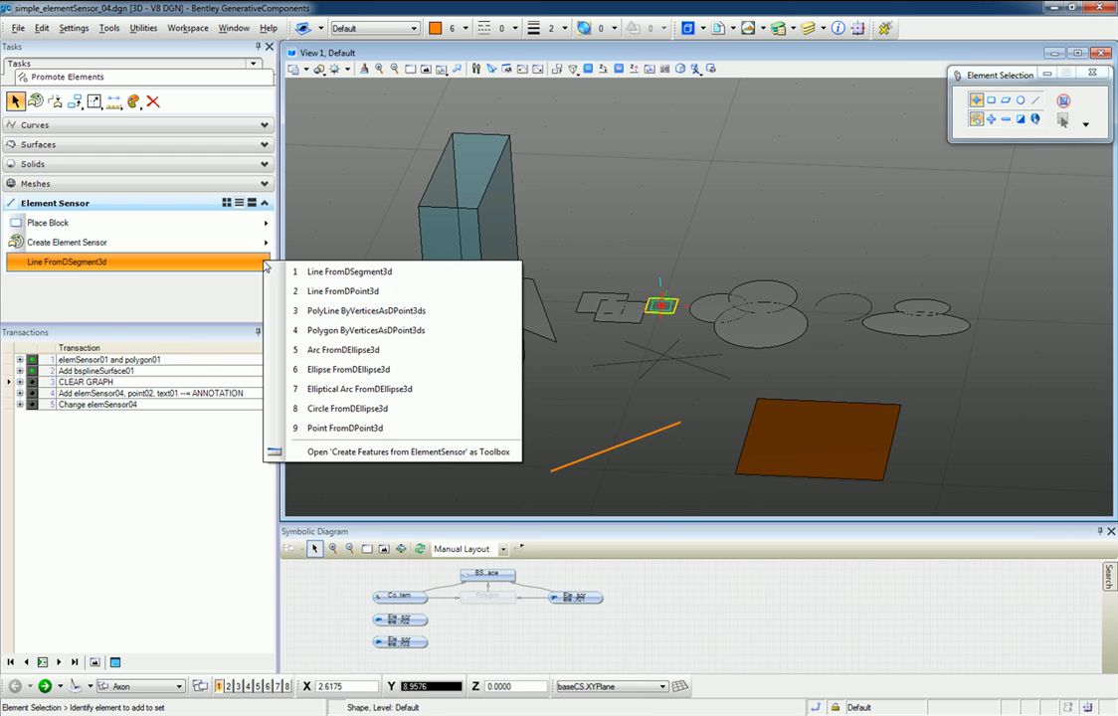
{"action": "left_click", "coordinate": [333, 276]}
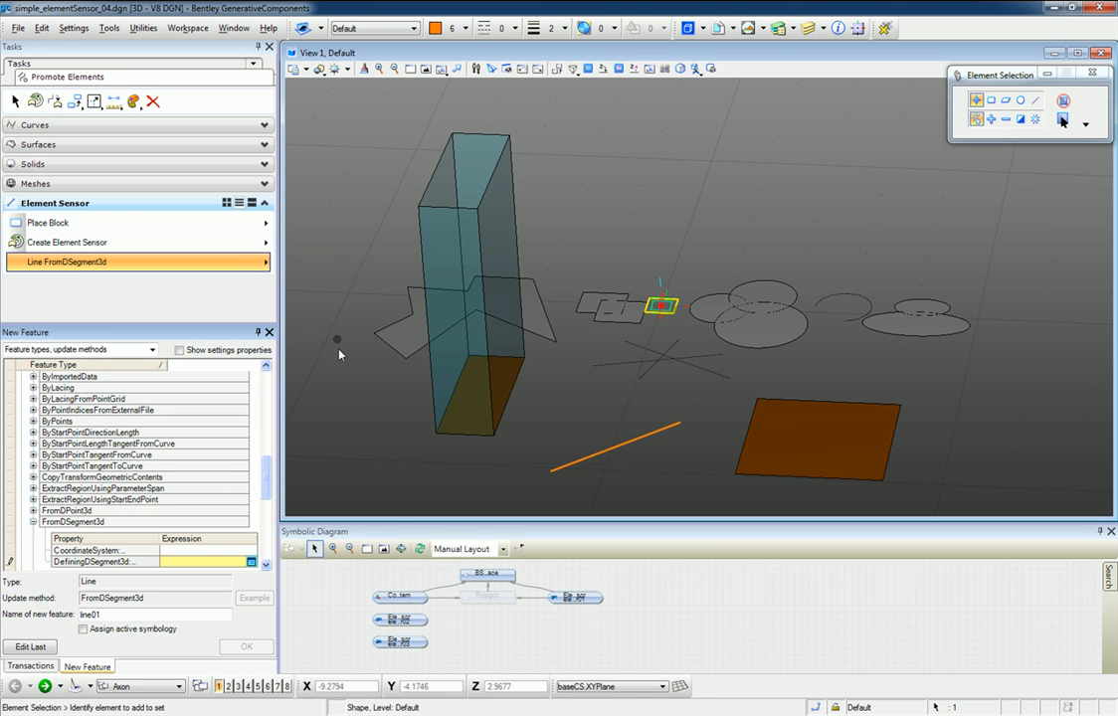
{"action": "left_click", "coordinate": [402, 620]}
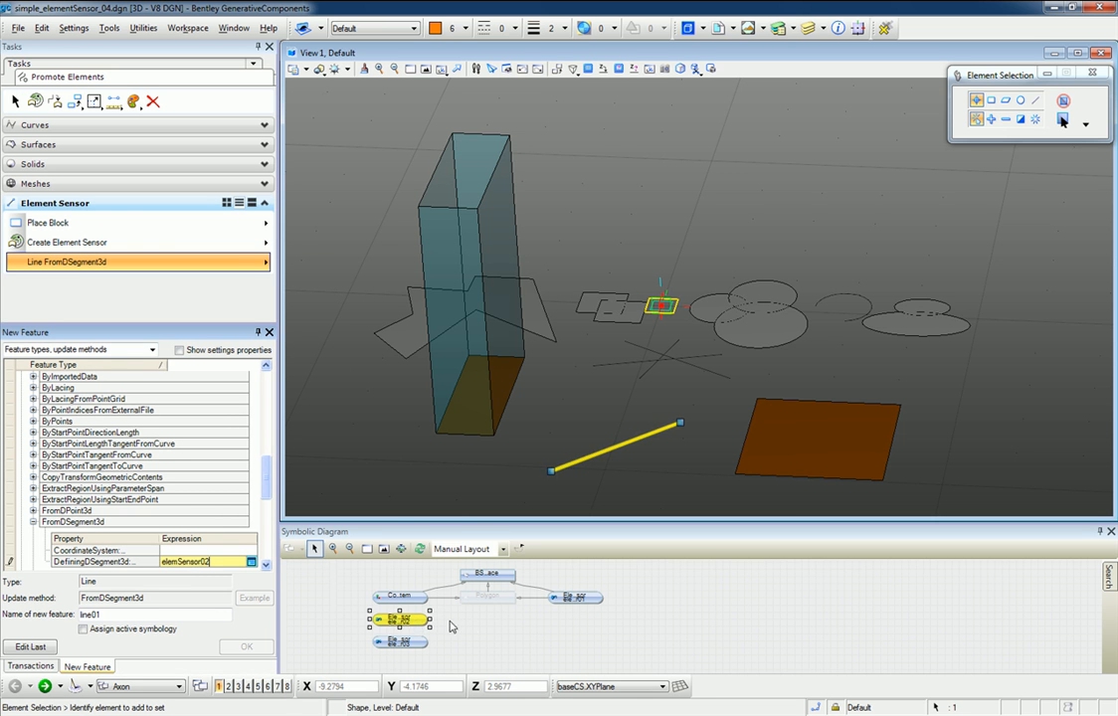
{"action": "left_click", "coordinate": [410, 601]}
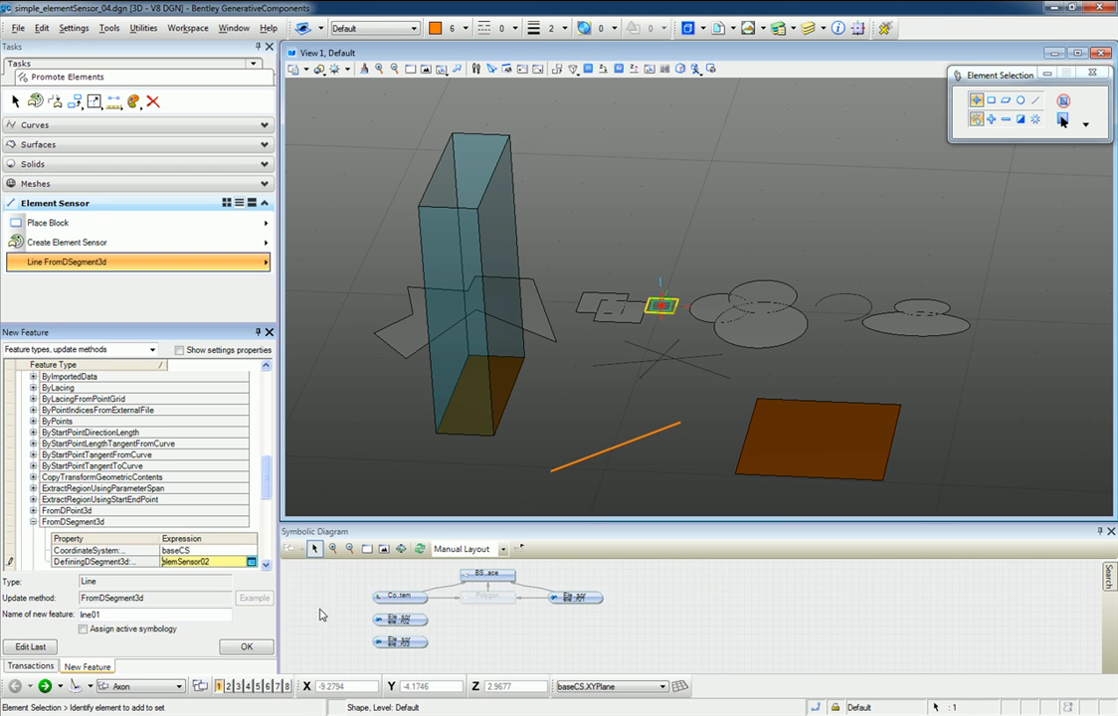
{"action": "left_click", "coordinate": [259, 647]}
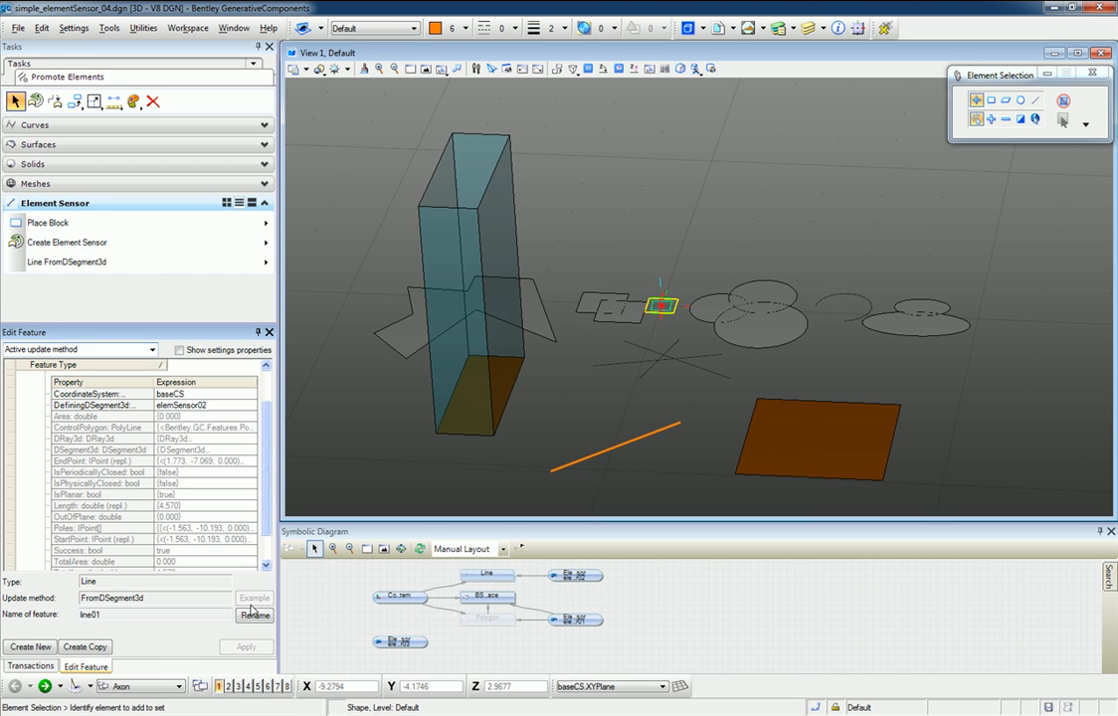
Place two point features close together on the sensor-driven line, near its front end
{"action": "left_click", "coordinate": [60, 62]}
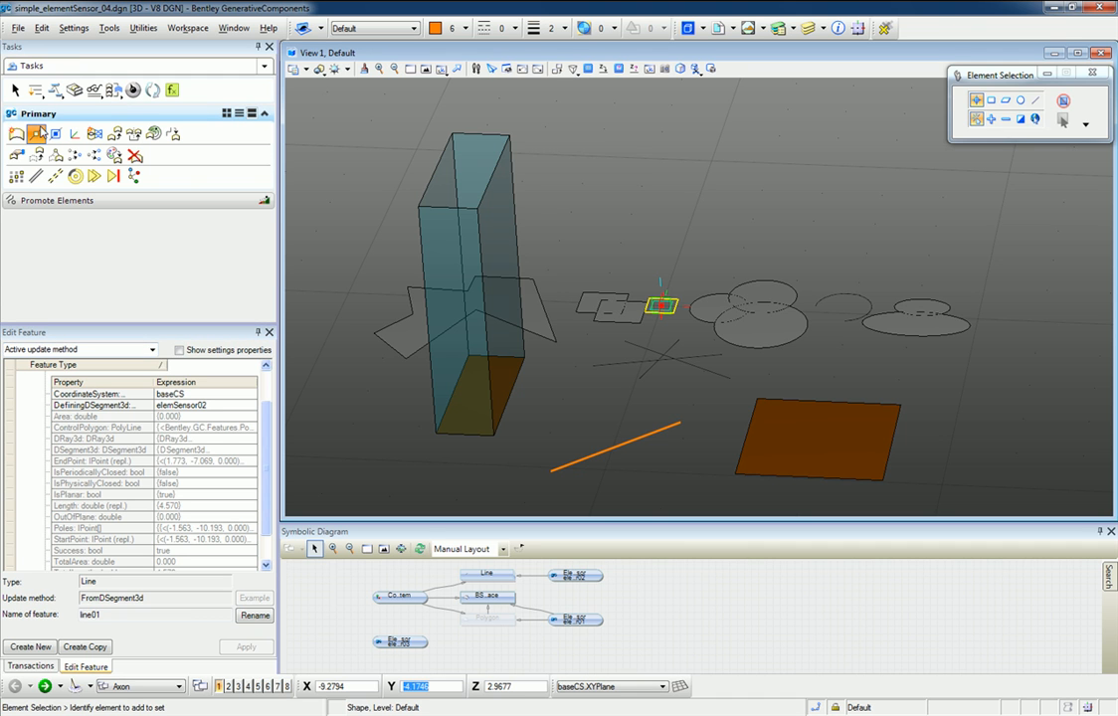
{"action": "left_click", "coordinate": [34, 133]}
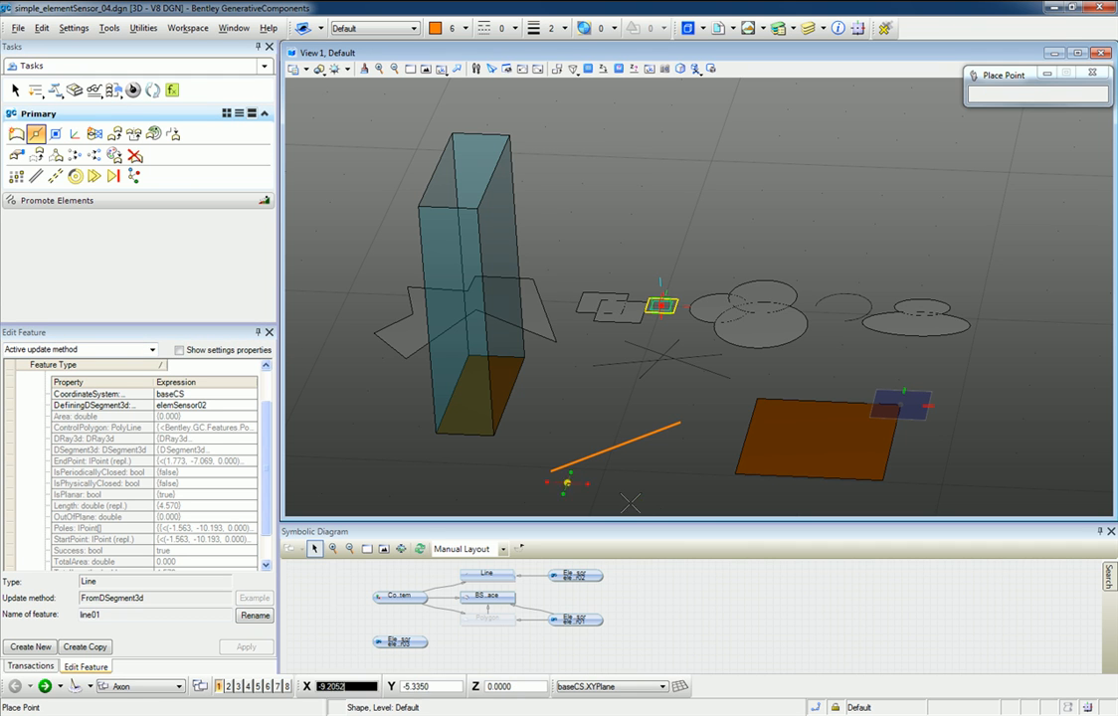
{"action": "left_click", "coordinate": [589, 457]}
{"action": "left_click", "coordinate": [582, 460]}
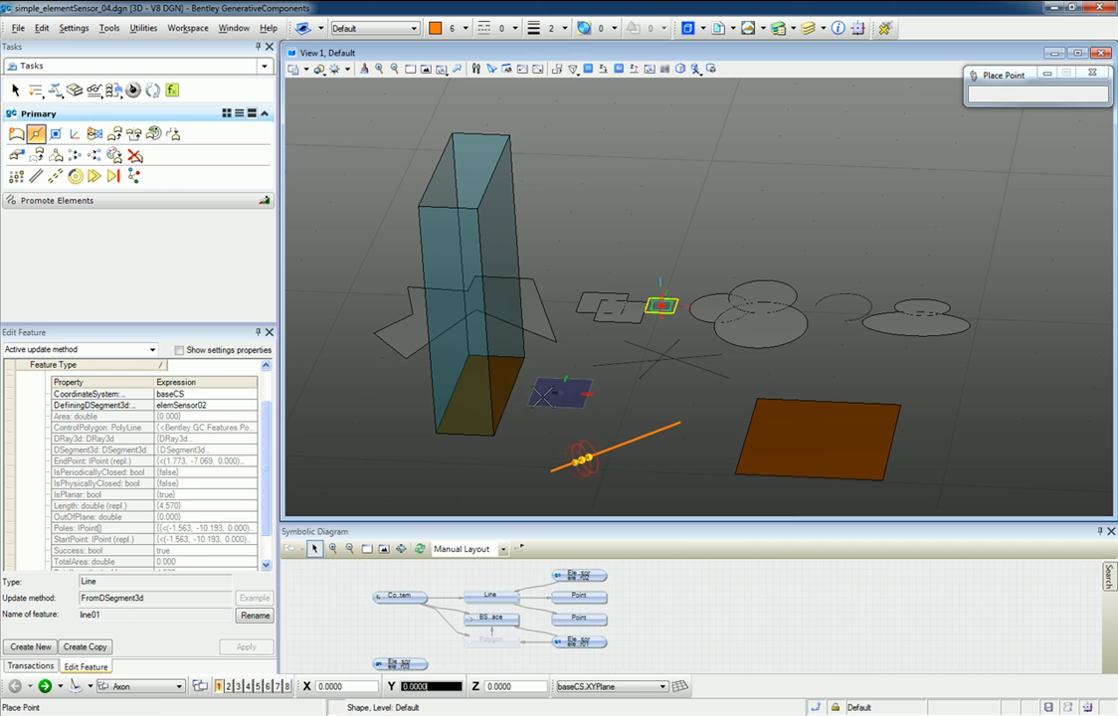
{"action": "key", "text": "Escape"}
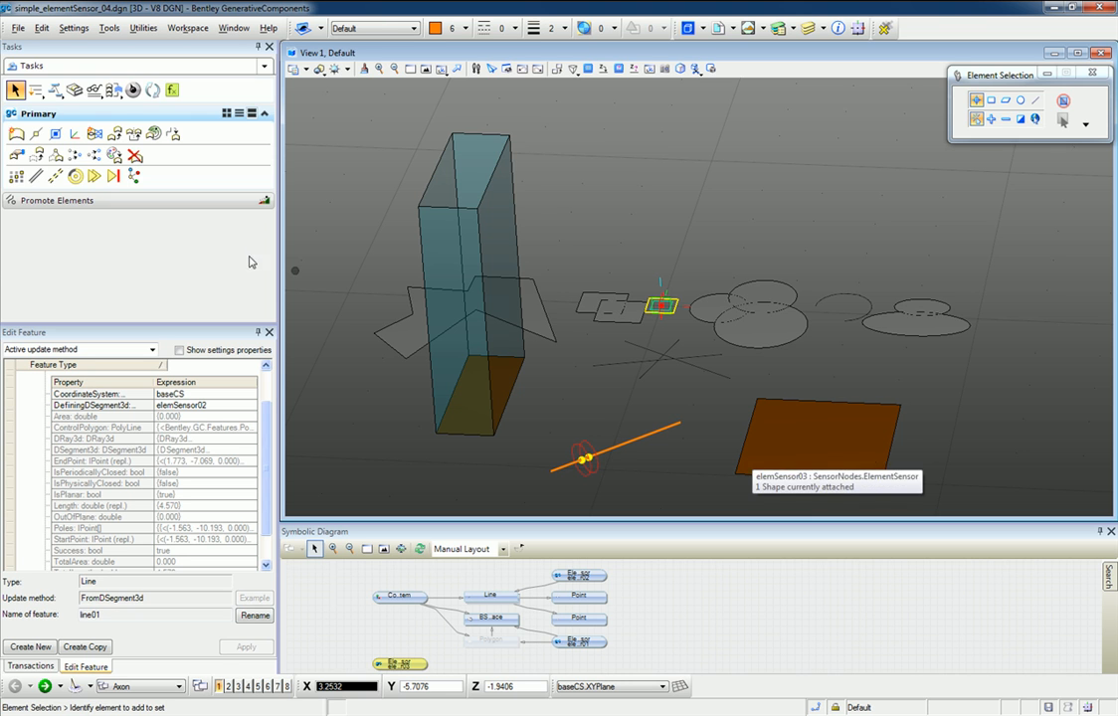
Create a polygon feature in colour 7 with the ByVerticesAsDPoint3ds method, using baseCS as coordinate system and elemSensor03 for the vertices
{"action": "left_click", "coordinate": [170, 200]}
{"action": "left_click", "coordinate": [104, 265]}
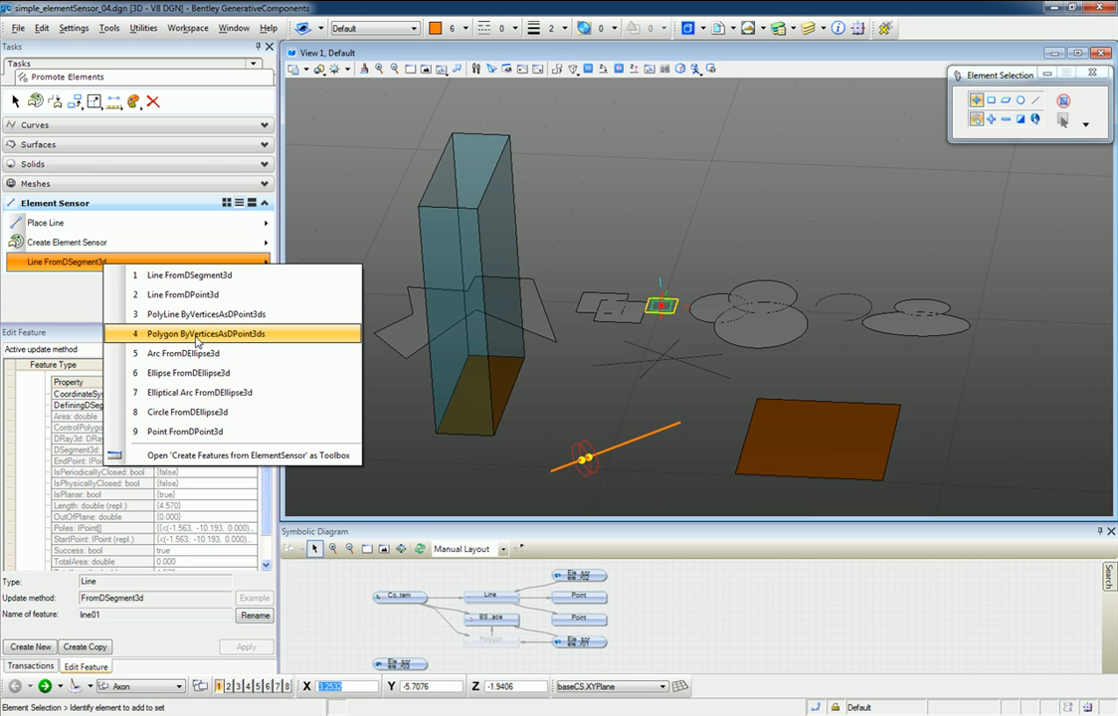
{"action": "left_click", "coordinate": [196, 334]}
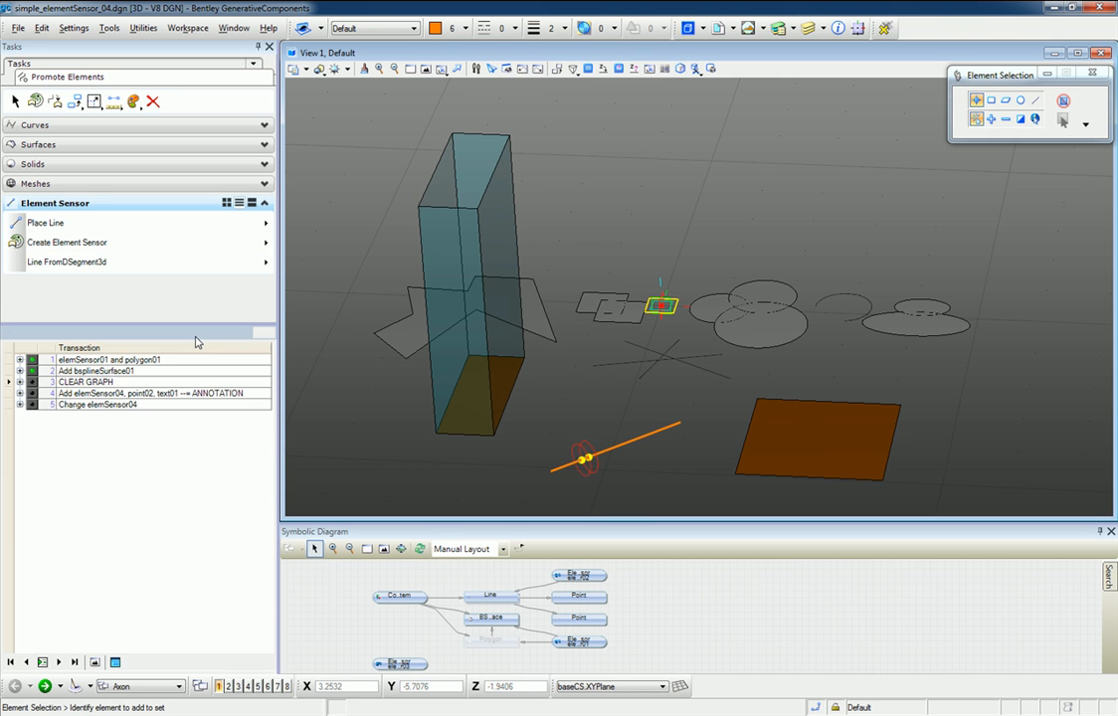
{"action": "left_click", "coordinate": [463, 28]}
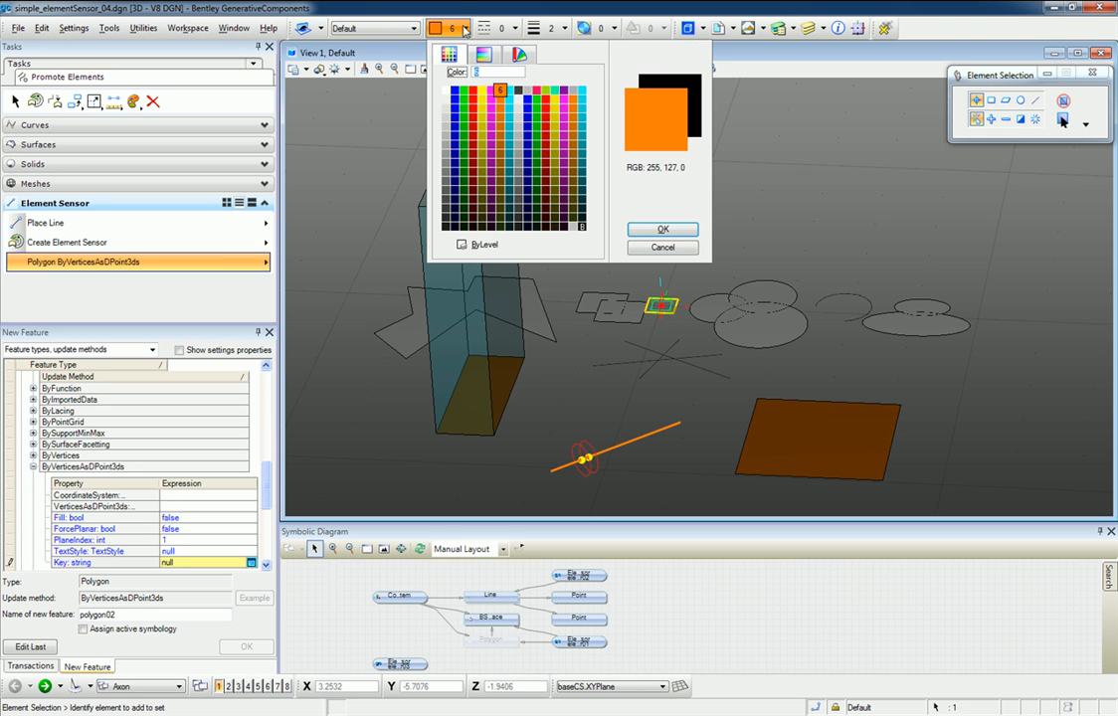
{"action": "left_click", "coordinate": [509, 90]}
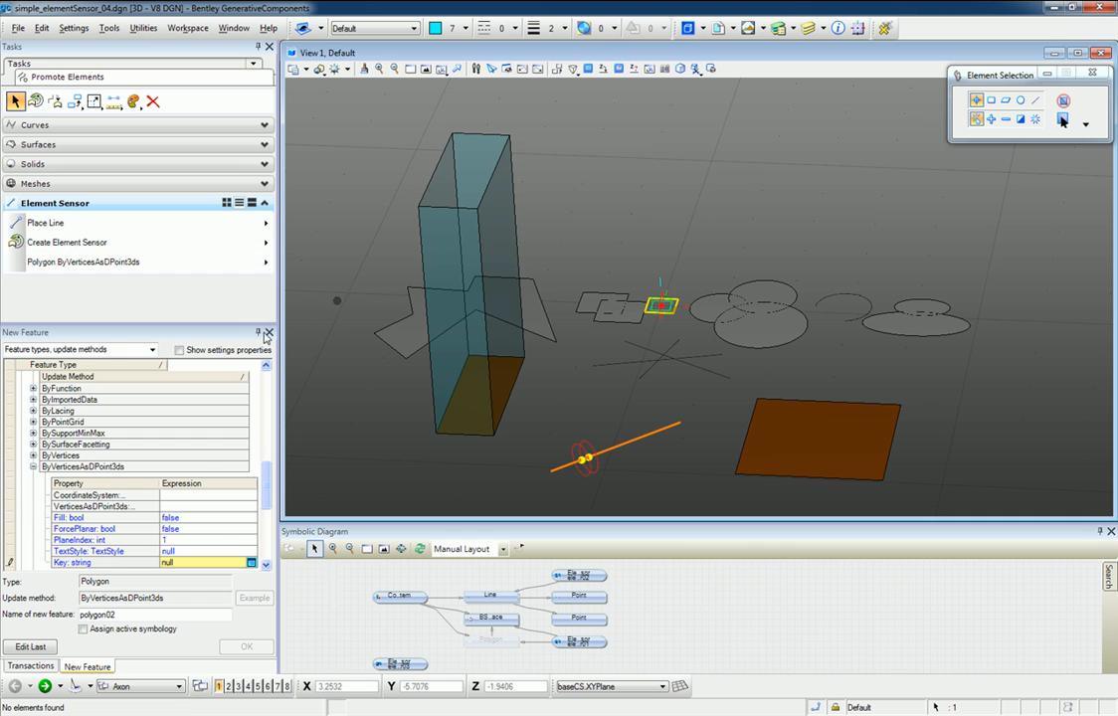
{"action": "left_click", "coordinate": [203, 496]}
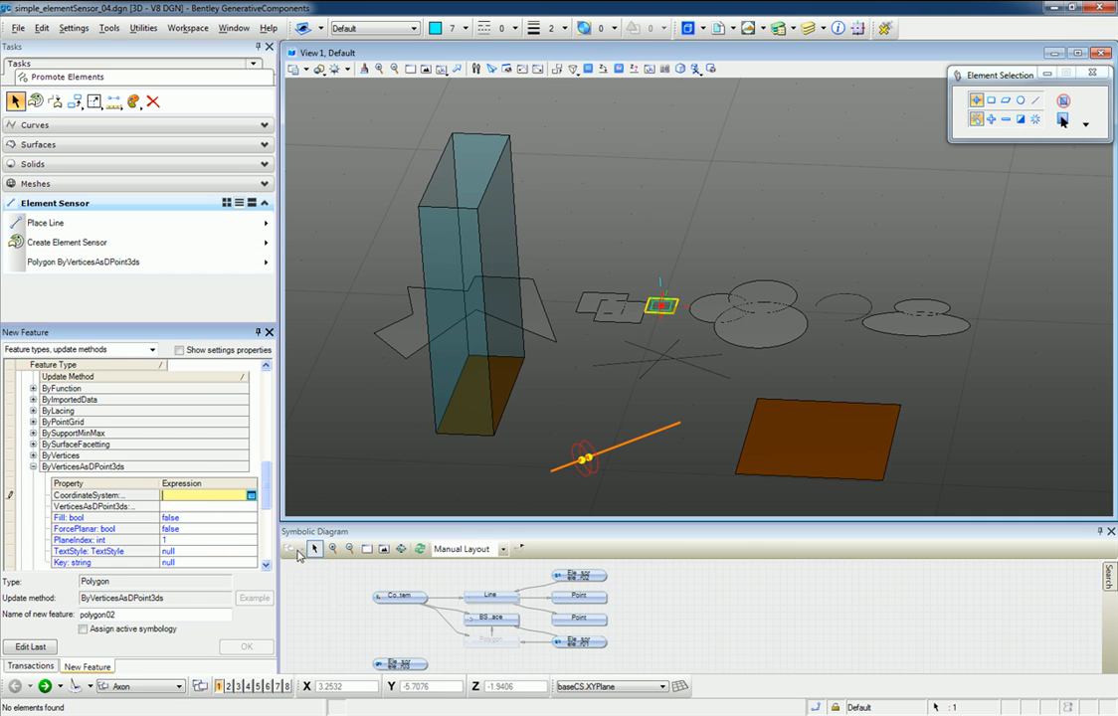
{"action": "left_click", "coordinate": [398, 597]}
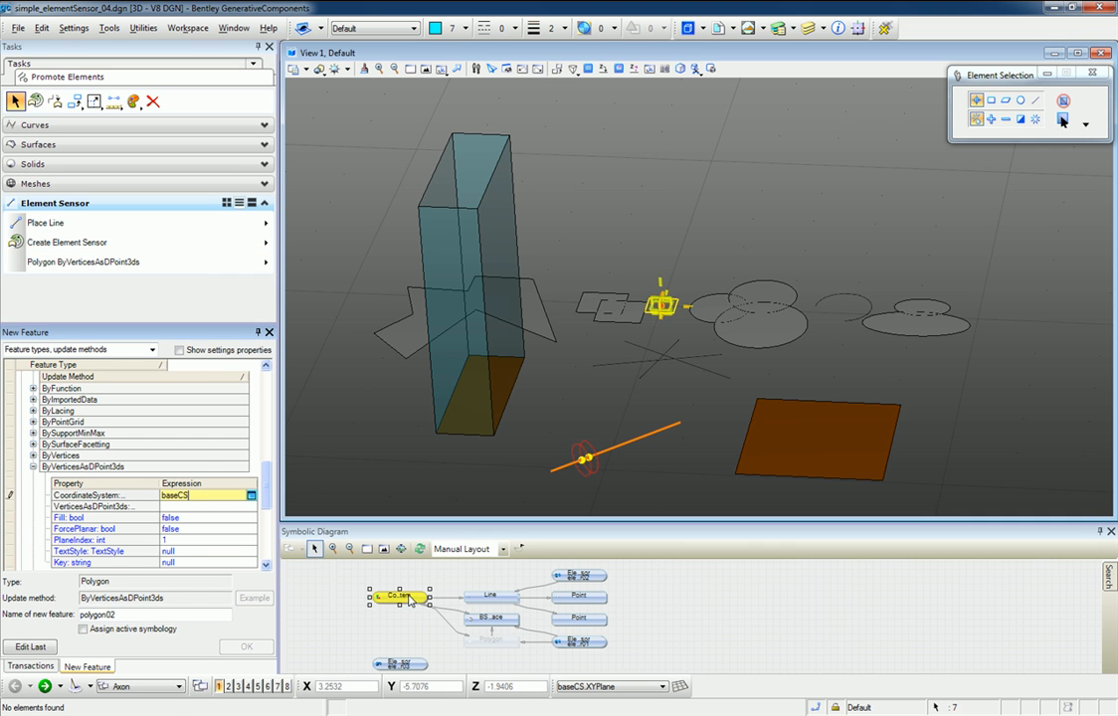
{"action": "left_click", "coordinate": [399, 663]}
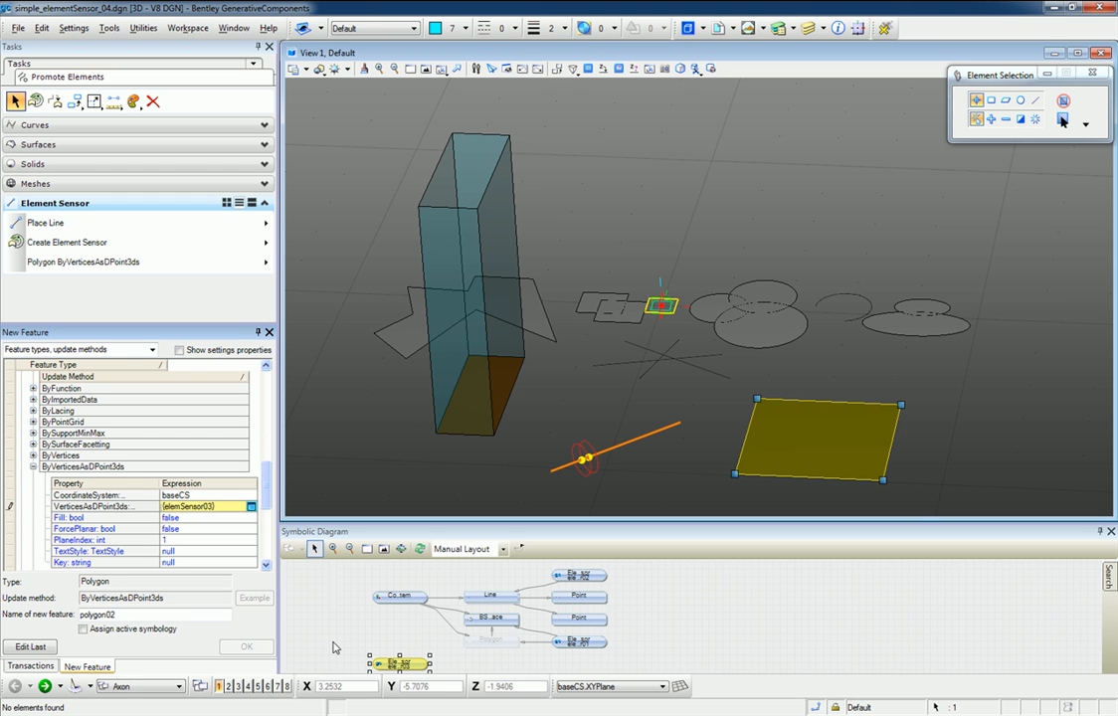
{"action": "key", "text": "Tab"}
{"action": "left_click", "coordinate": [247, 648]}
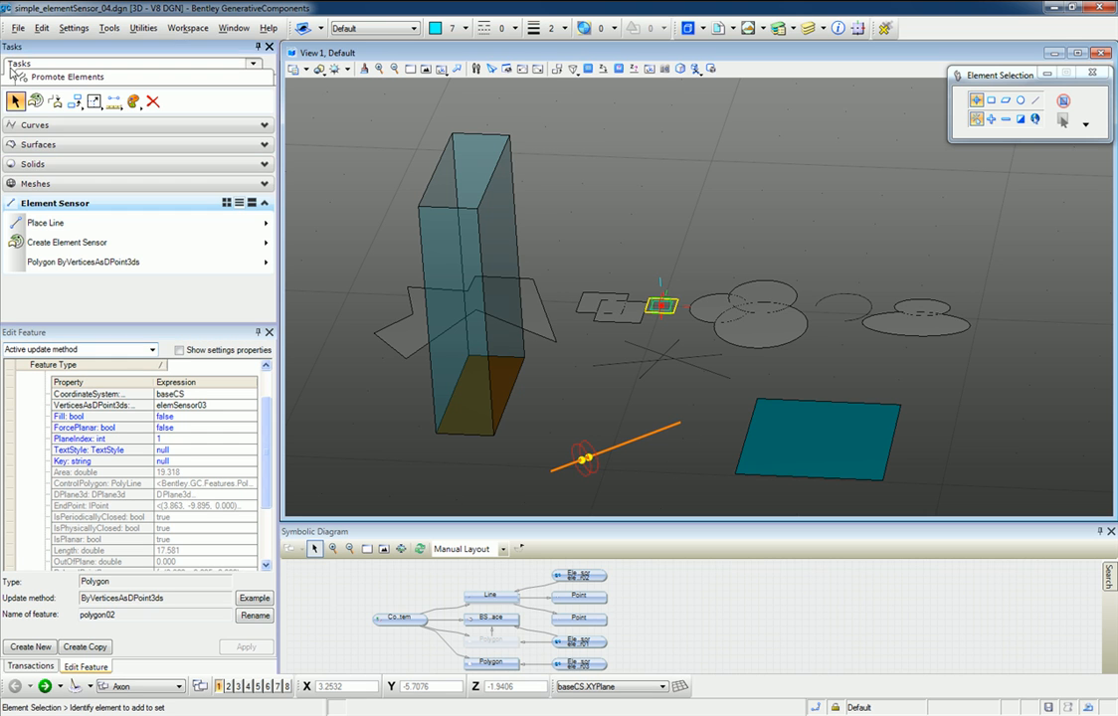
Place a point feature on the edge of the sensor-driven polygon that faces the line, near its back corner
{"action": "left_click", "coordinate": [10, 63]}
{"action": "left_click", "coordinate": [38, 136]}
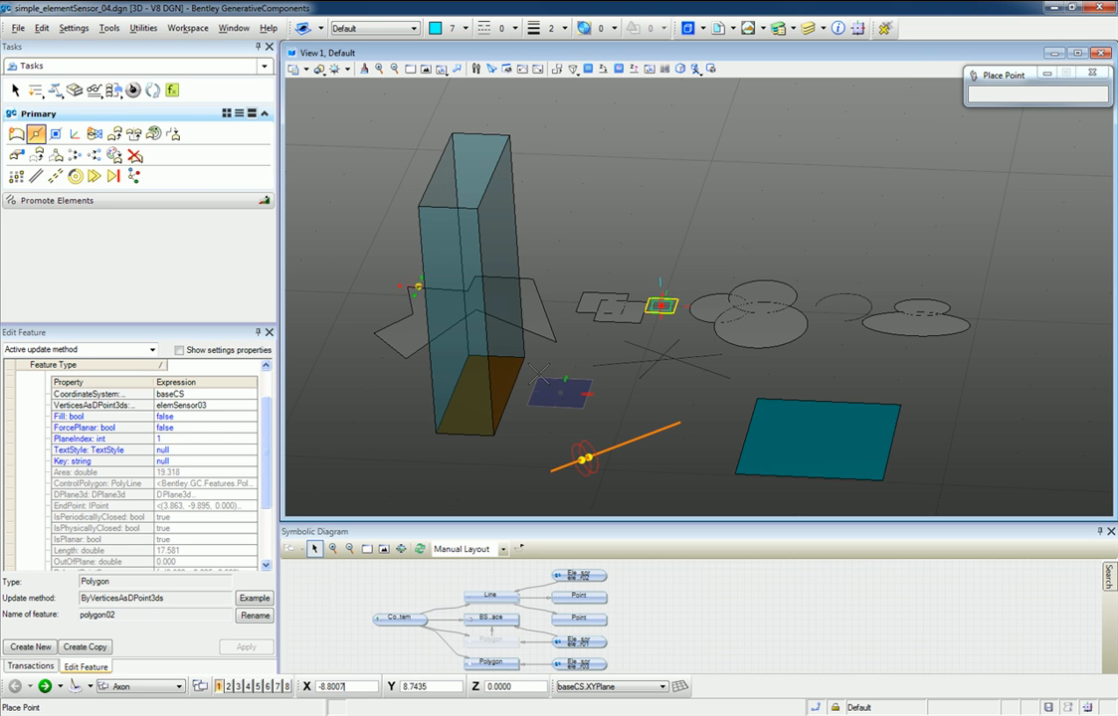
{"action": "left_click", "coordinate": [747, 422]}
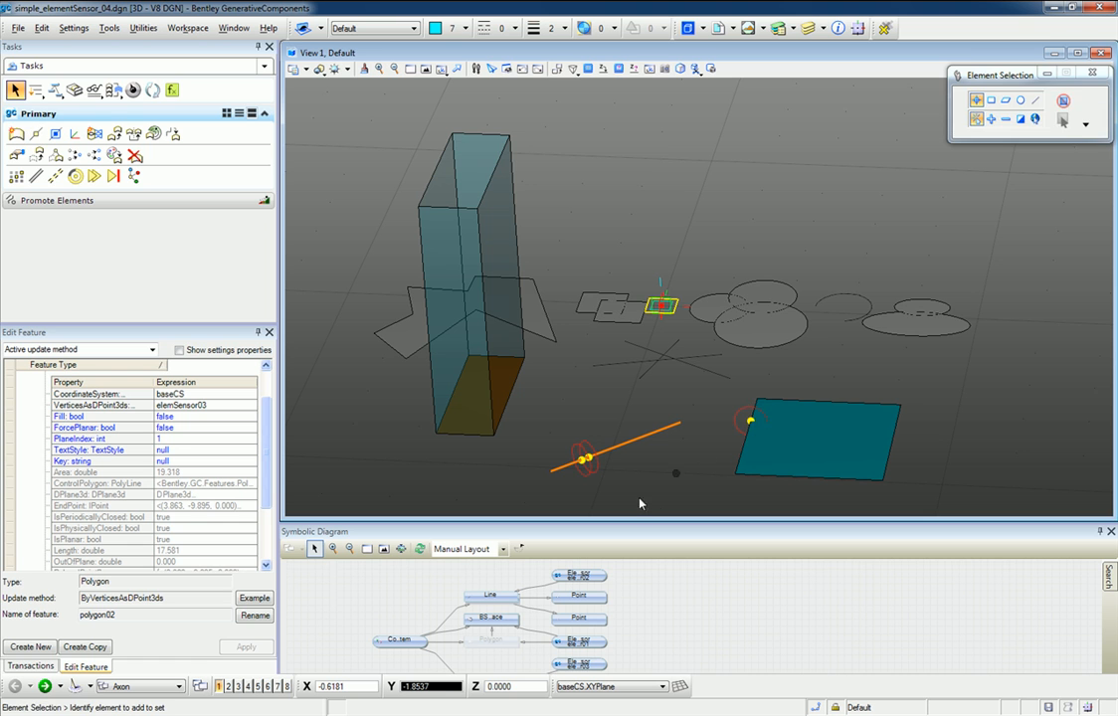
Create a line feature with the ByPoints method, using point04 as start point and point03 and point01 as end points
{"action": "left_click", "coordinate": [38, 135]}
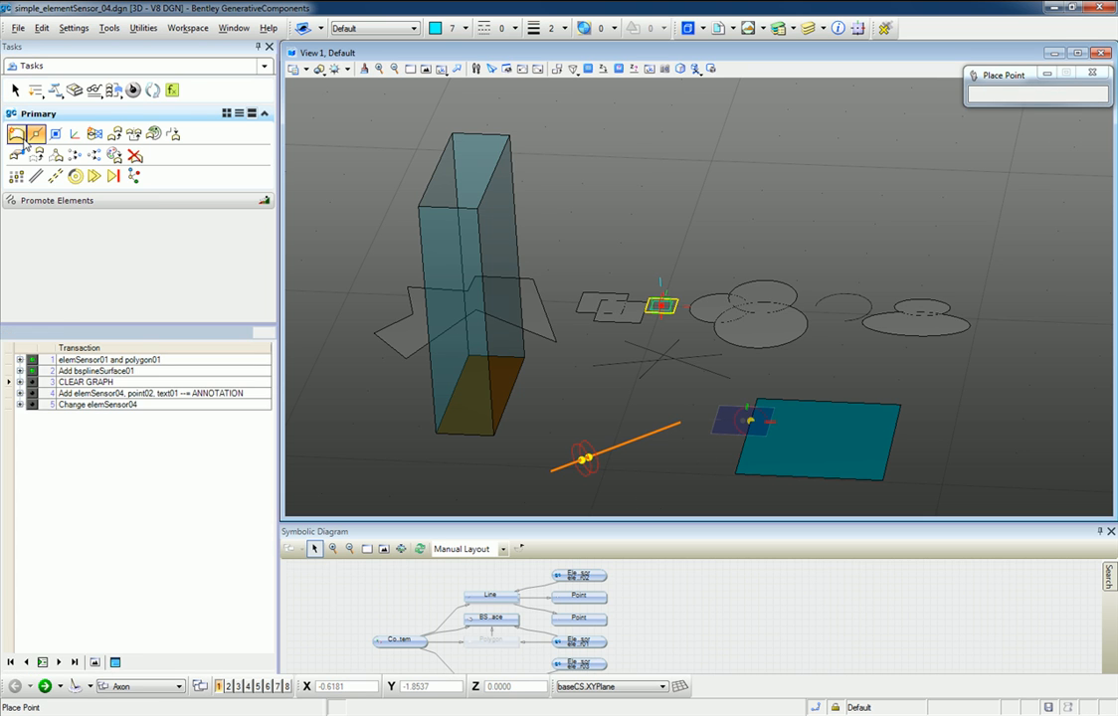
{"action": "scroll", "coordinate": [36, 505], "scroll_direction": "down", "scroll_amount": 6}
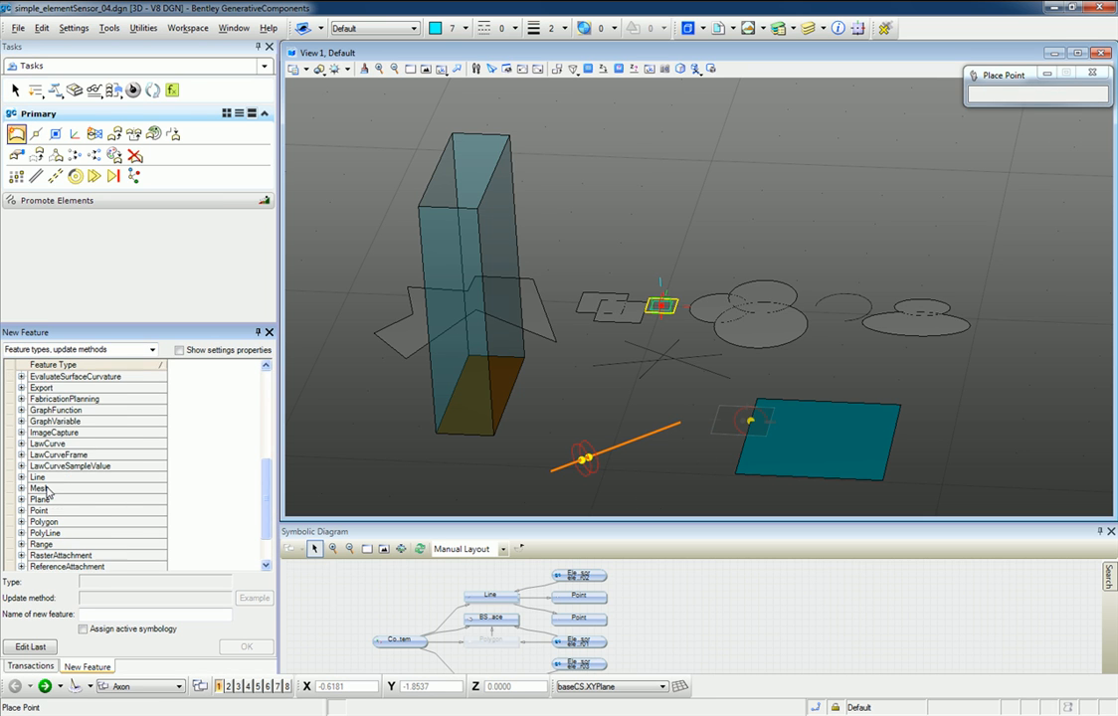
{"action": "left_click", "coordinate": [21, 479]}
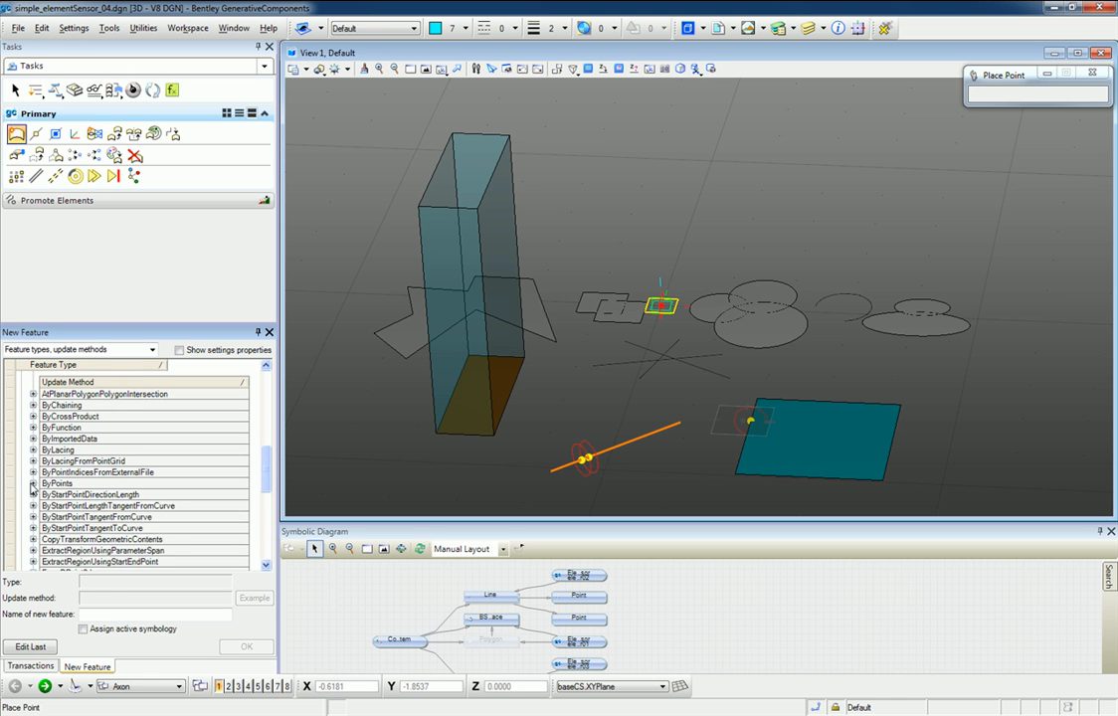
{"action": "left_click", "coordinate": [32, 484]}
{"action": "left_click", "coordinate": [196, 512]}
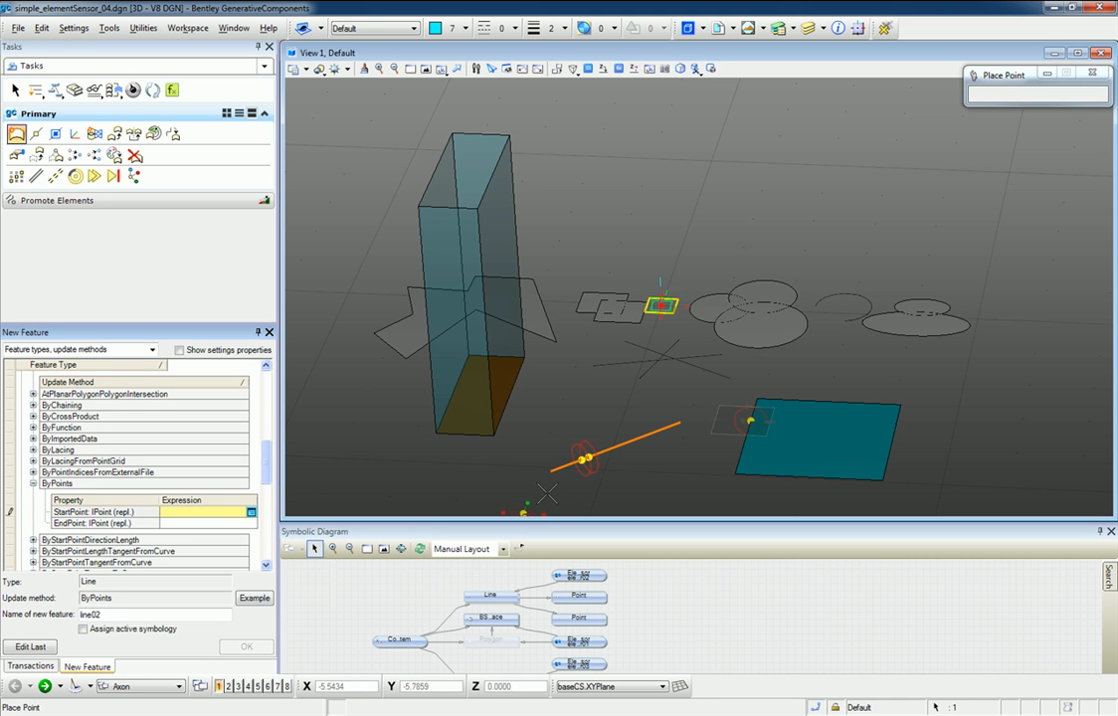
{"action": "key", "text": "Escape"}
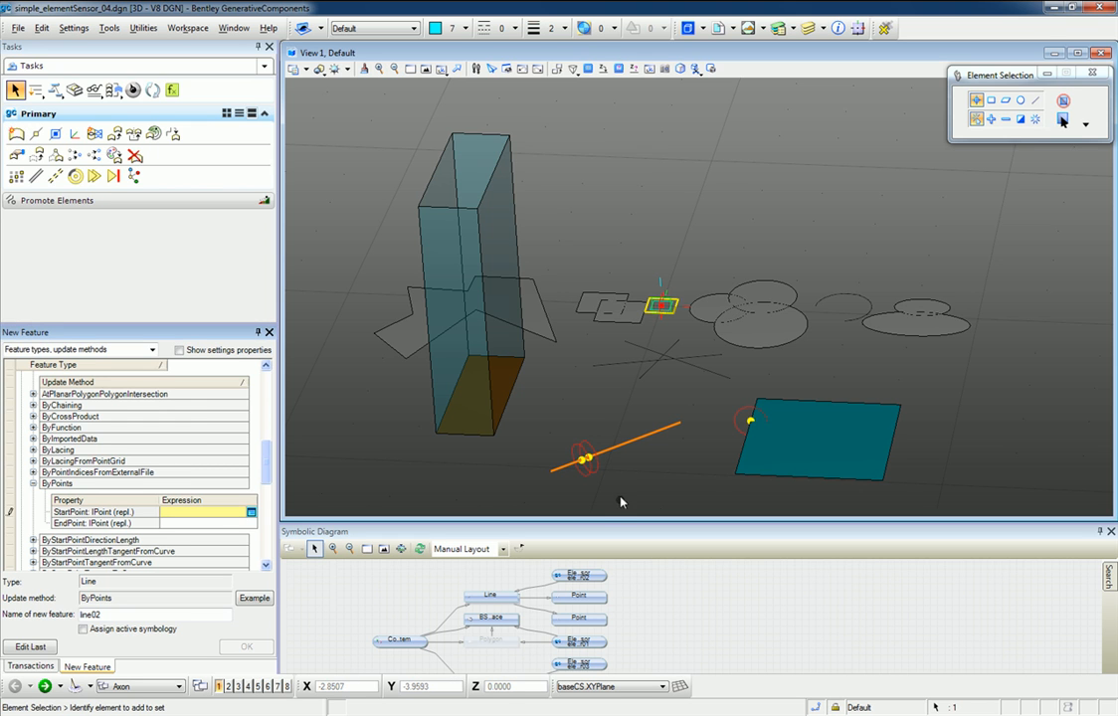
{"action": "left_click", "coordinate": [748, 421]}
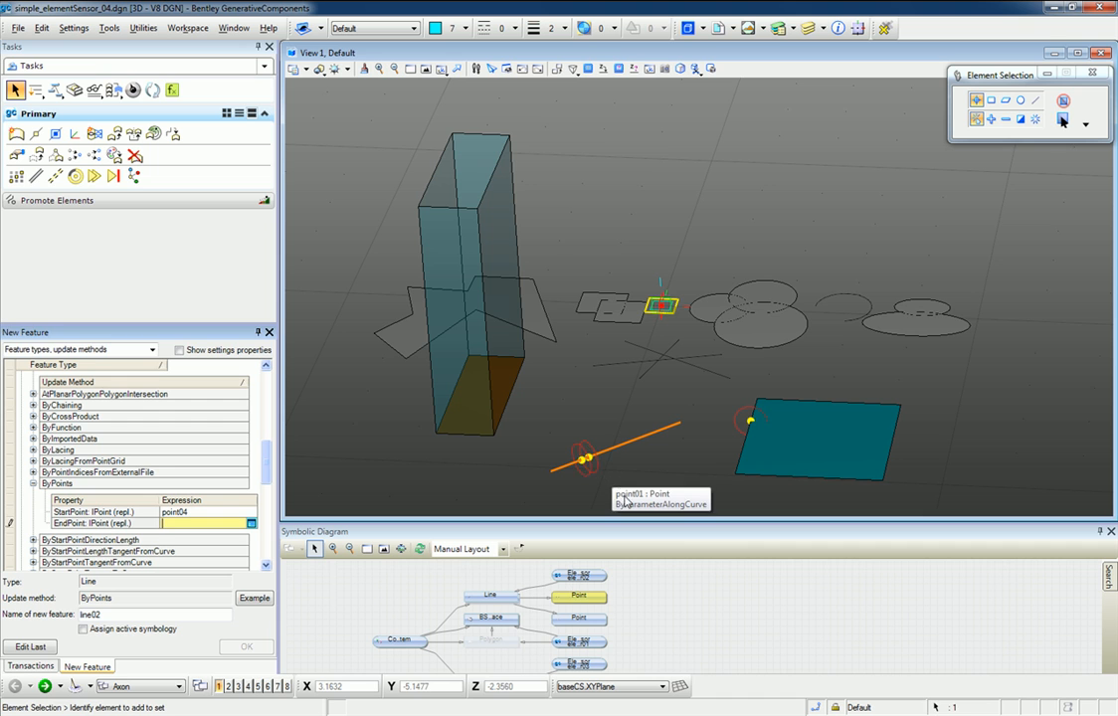
{"action": "left_click", "coordinate": [591, 476]}
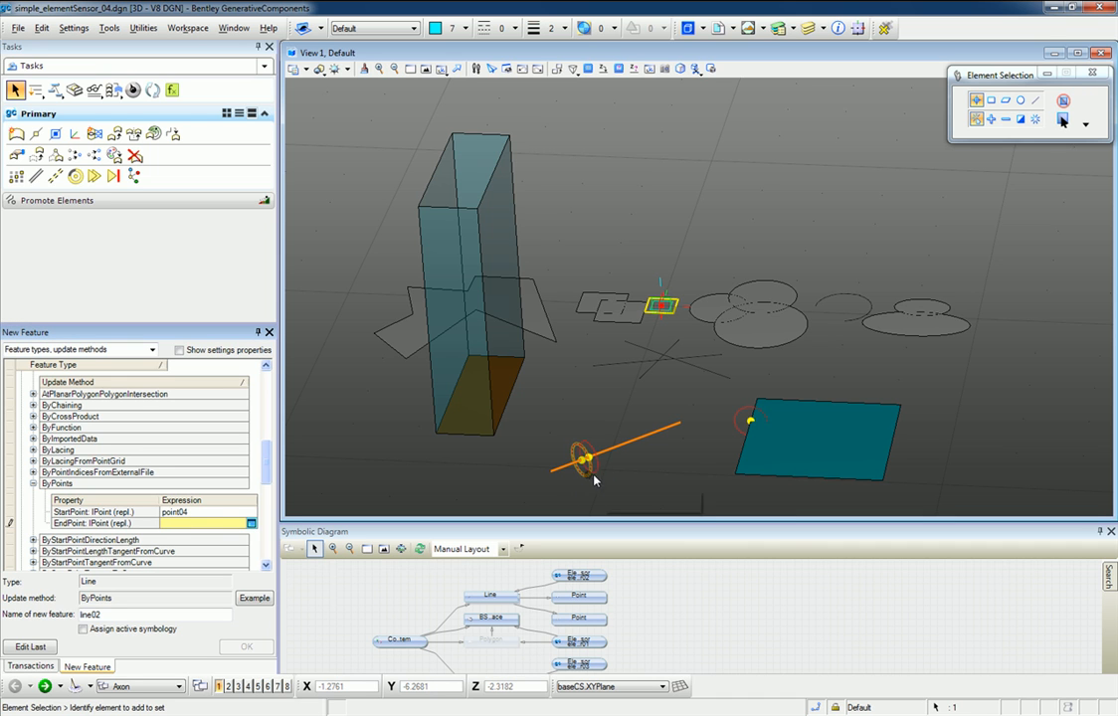
{"action": "left_click", "coordinate": [585, 461]}
{"action": "left_click", "coordinate": [616, 477], "text": "ctrl"}
{"action": "right_click", "coordinate": [629, 492]}
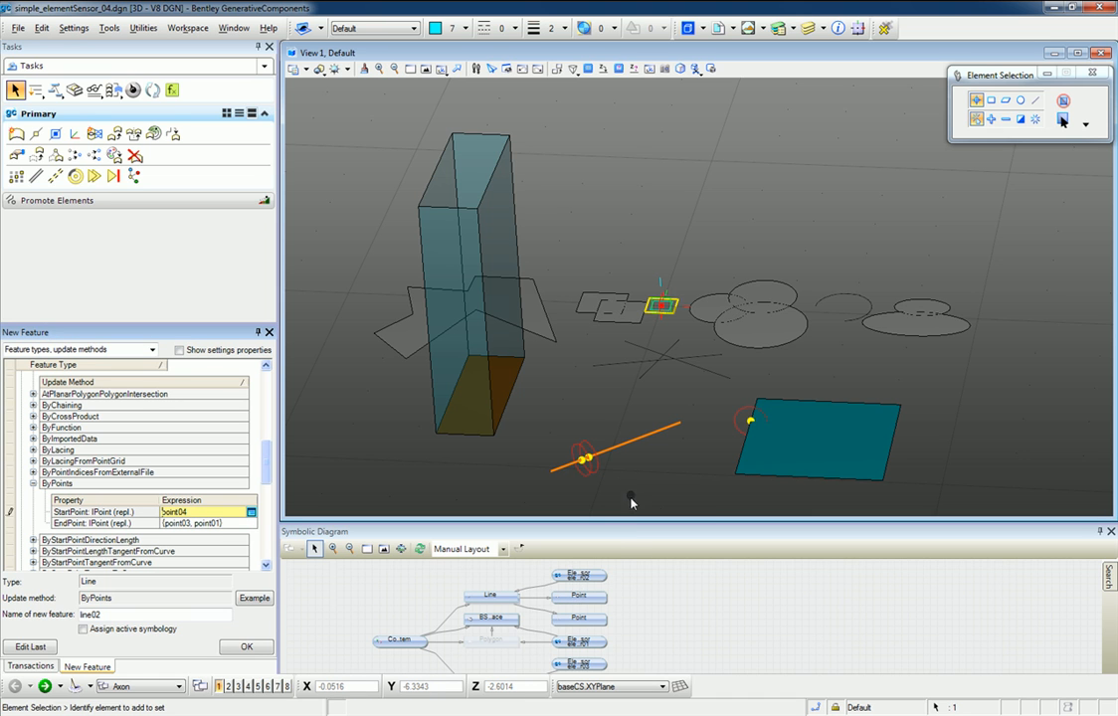
{"action": "left_click", "coordinate": [248, 649]}
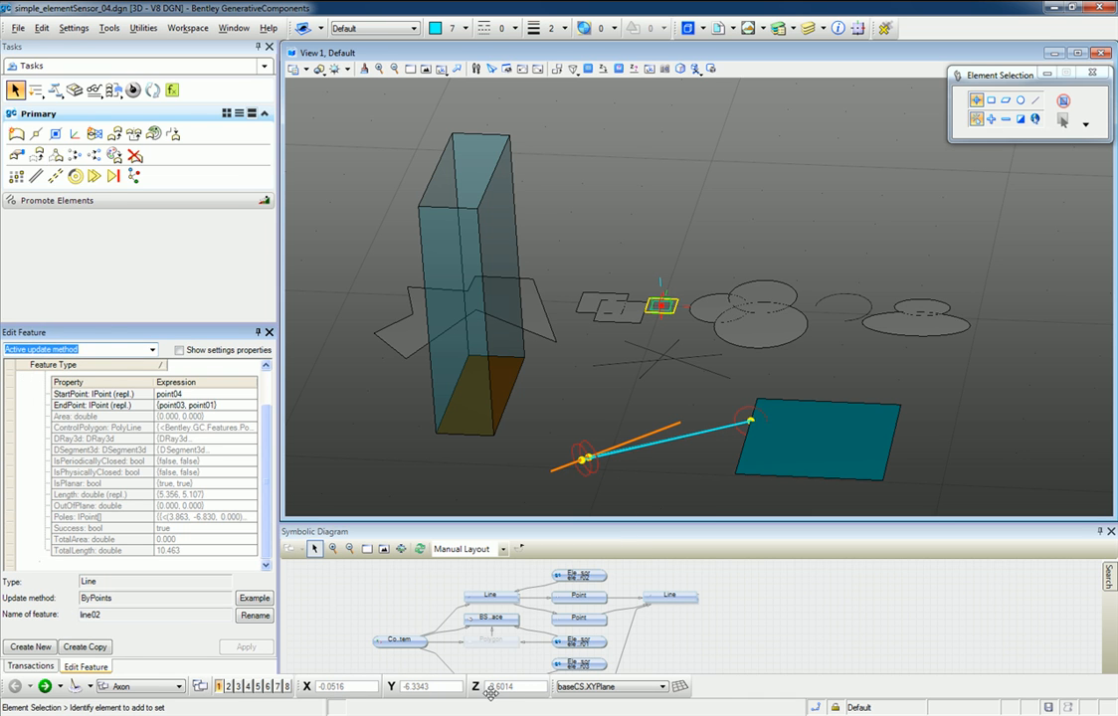
Turn off the visibility of the sensor-driven line feature and the sensor-driven polygon feature
{"action": "right_click", "coordinate": [560, 473]}
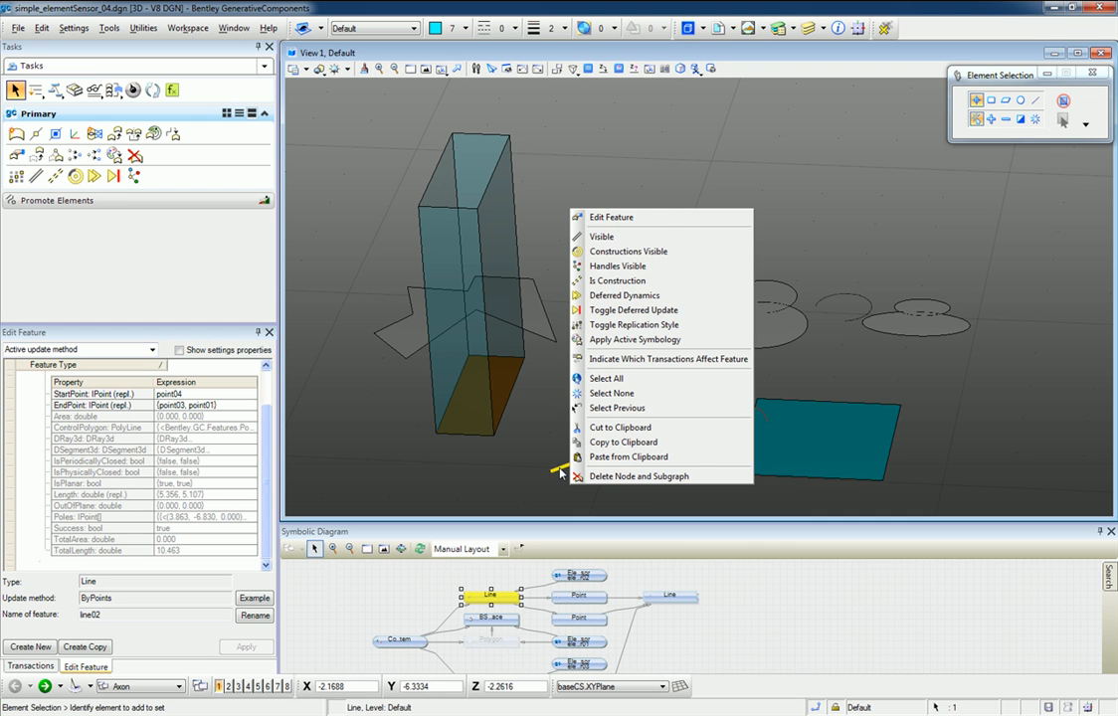
{"action": "left_click", "coordinate": [595, 238]}
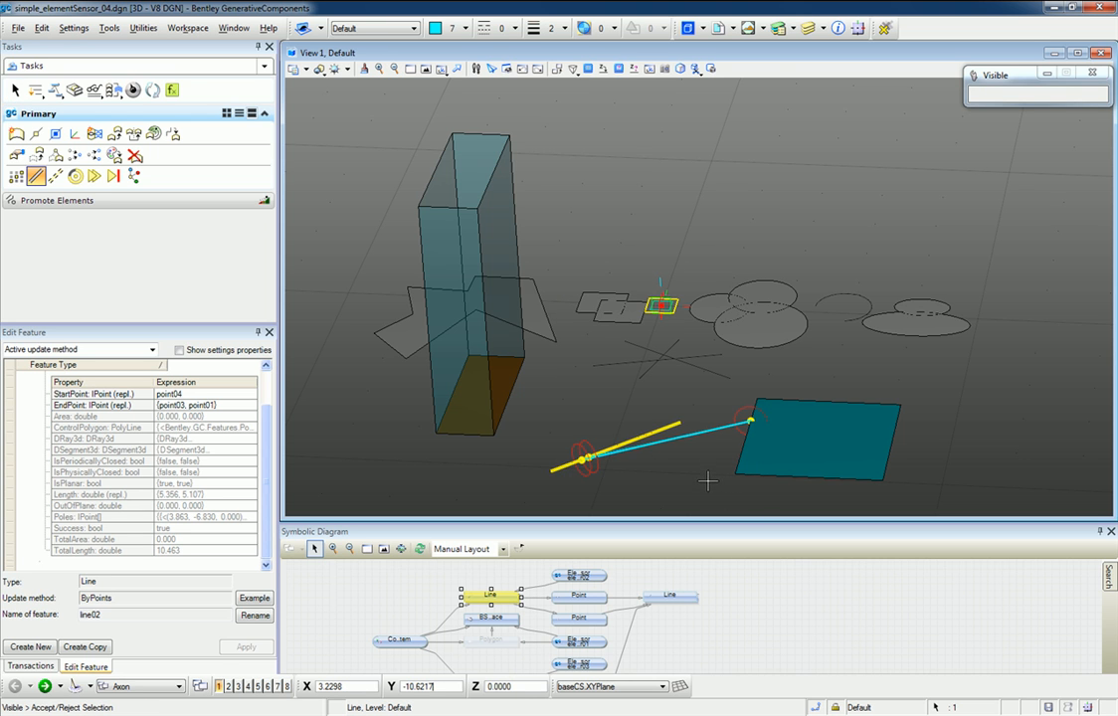
{"action": "left_click", "coordinate": [708, 483]}
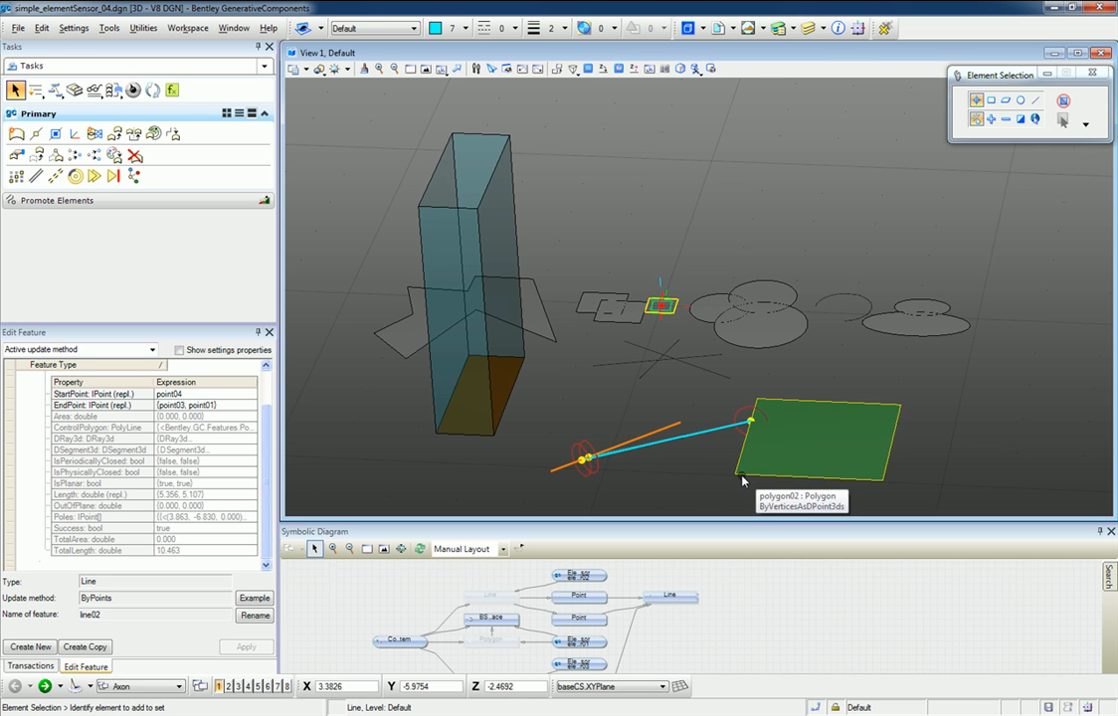
{"action": "right_click", "coordinate": [742, 481]}
{"action": "left_click", "coordinate": [737, 217]}
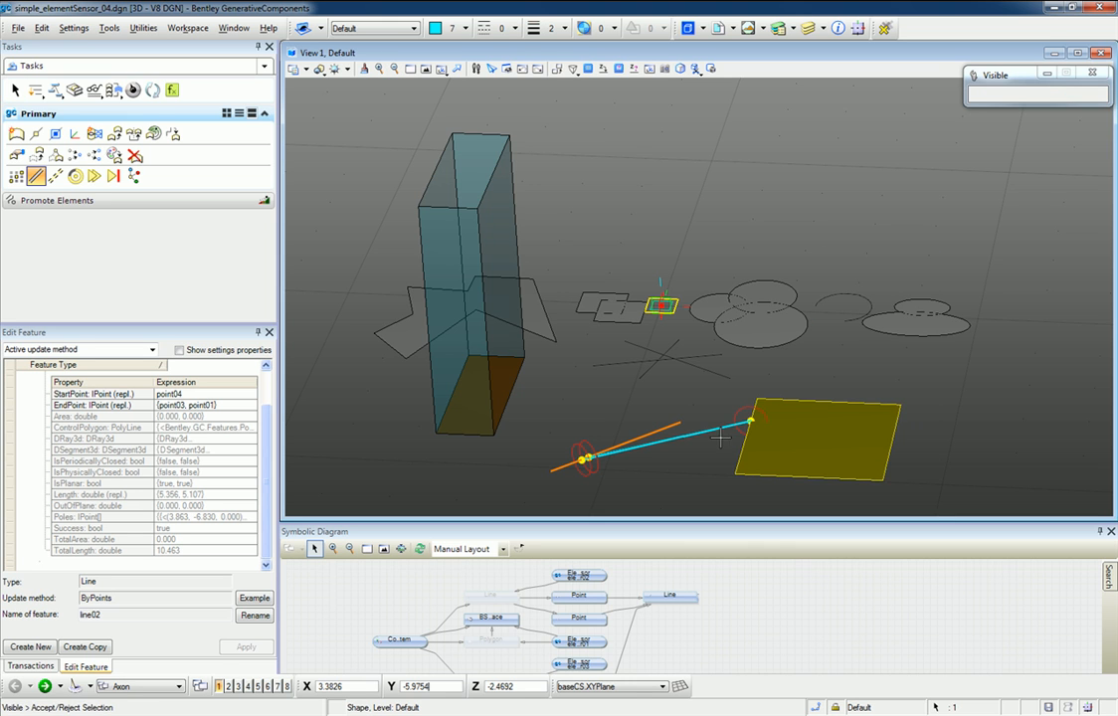
{"action": "left_click", "coordinate": [691, 488]}
Enlarge the drawn orange block by its back outer corner, and swing the drawn line's far end round behind its front end
{"action": "left_click", "coordinate": [753, 413]}
{"action": "left_click_drag", "start_coordinate": [903, 408], "coordinate": [1004, 370]}
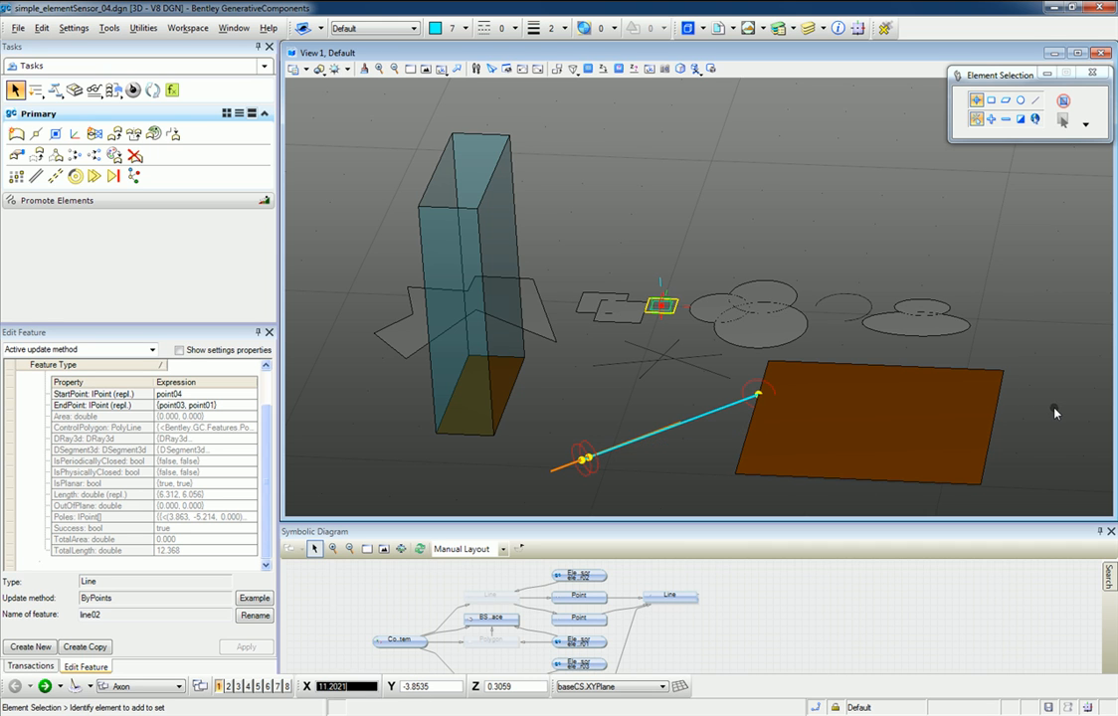
{"action": "left_click", "coordinate": [562, 475]}
{"action": "left_click_drag", "start_coordinate": [681, 424], "coordinate": [529, 481]}
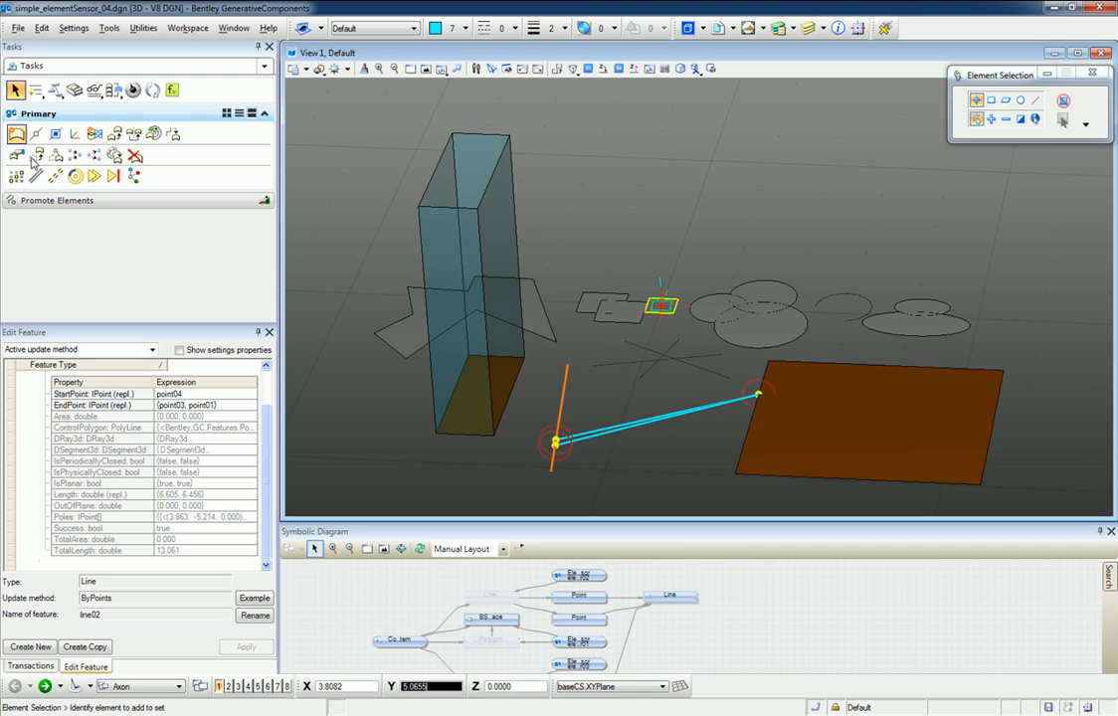
Move point01 along the line to near its back end, at a T of about 0.88
{"action": "left_click", "coordinate": [36, 156]}
{"action": "left_click", "coordinate": [556, 443]}
{"action": "left_click", "coordinate": [546, 375]}
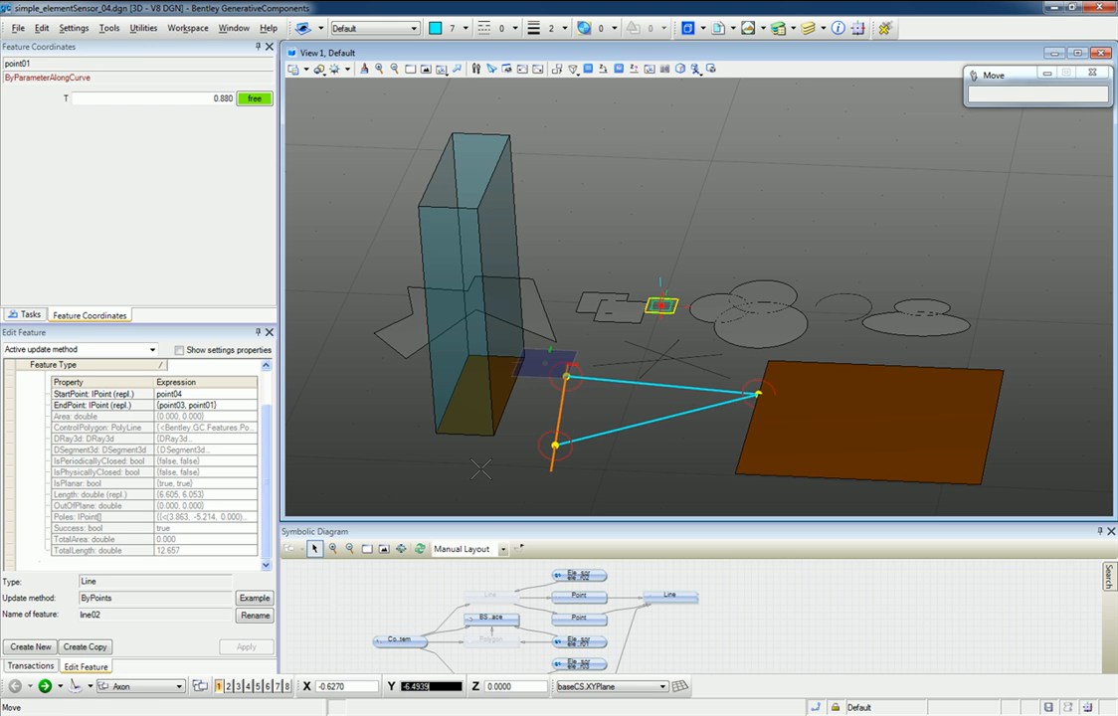
{"action": "right_click", "coordinate": [481, 469]}
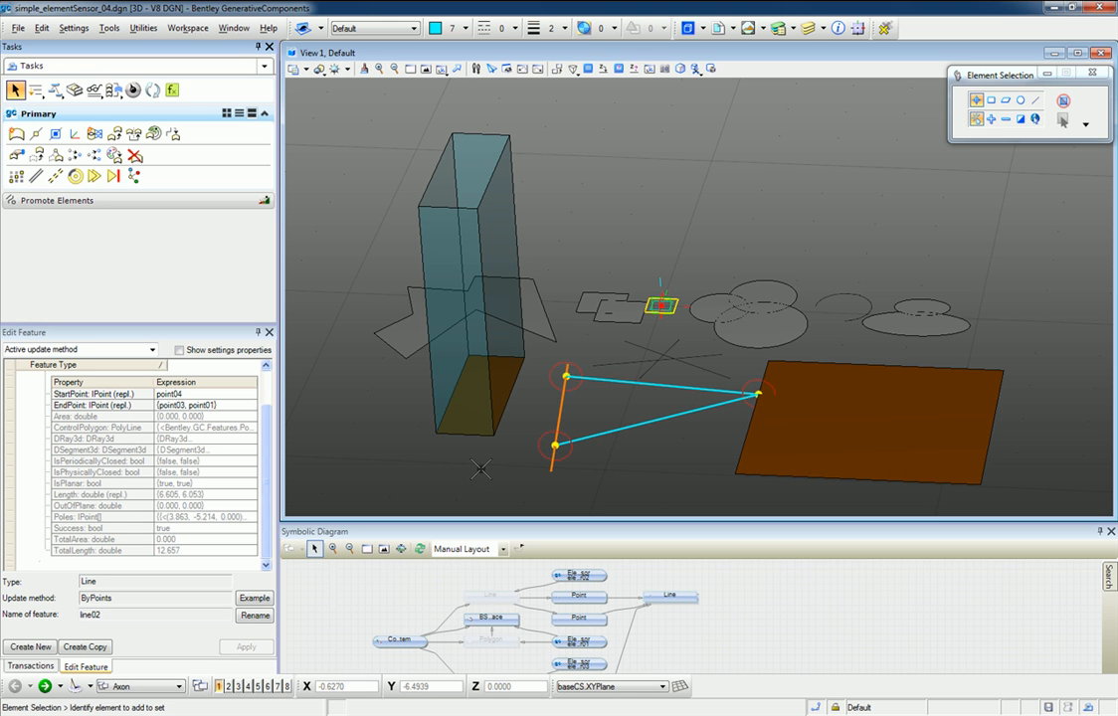
Move the front end of the drawn orange line towards the block so the line slants the other way
{"action": "left_click", "coordinate": [555, 469]}
{"action": "left_click_drag", "start_coordinate": [680, 459], "coordinate": [679, 458]}
{"action": "left_click", "coordinate": [643, 483]}
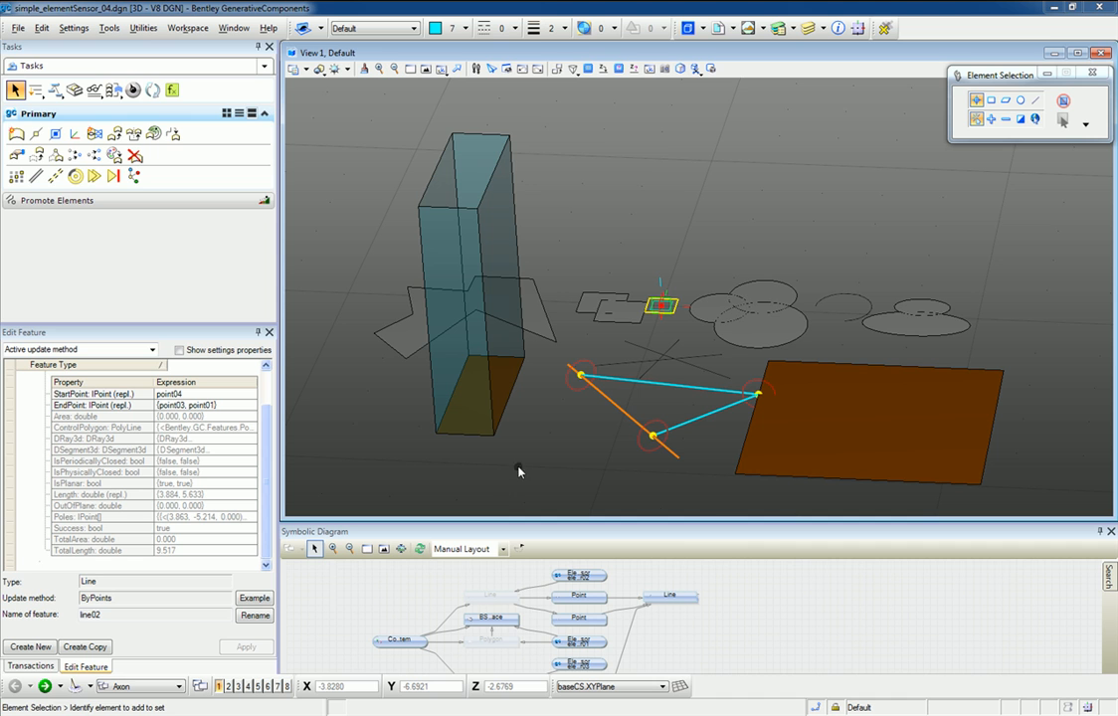
Check the attached reference es.dgn and create element sensors from two of its drawn elements, including the large front ellipse
{"action": "left_click", "coordinate": [734, 30]}
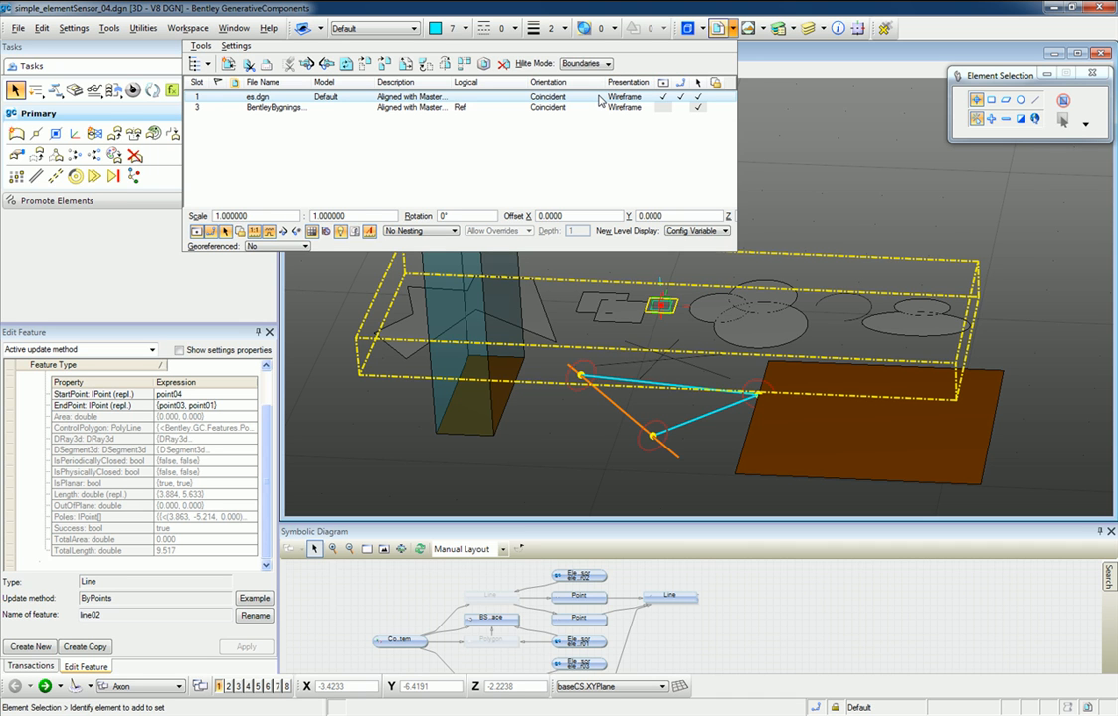
{"action": "left_click", "coordinate": [830, 169]}
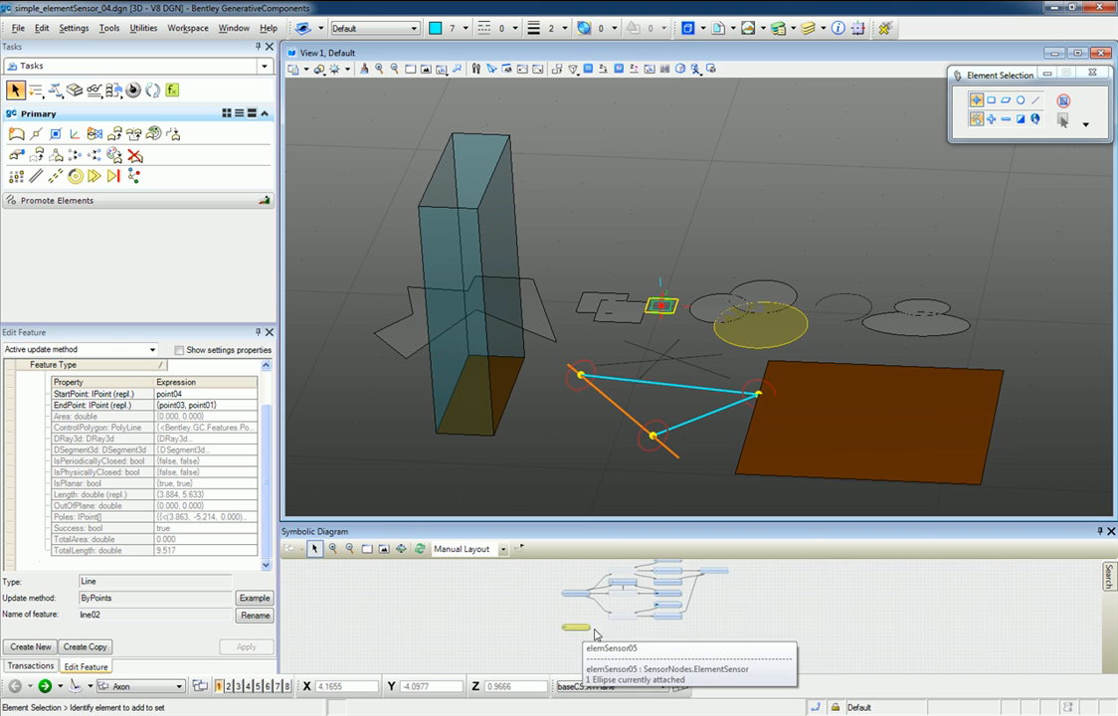
{"action": "left_click_drag", "start_coordinate": [985, 273], "coordinate": [789, 639]}
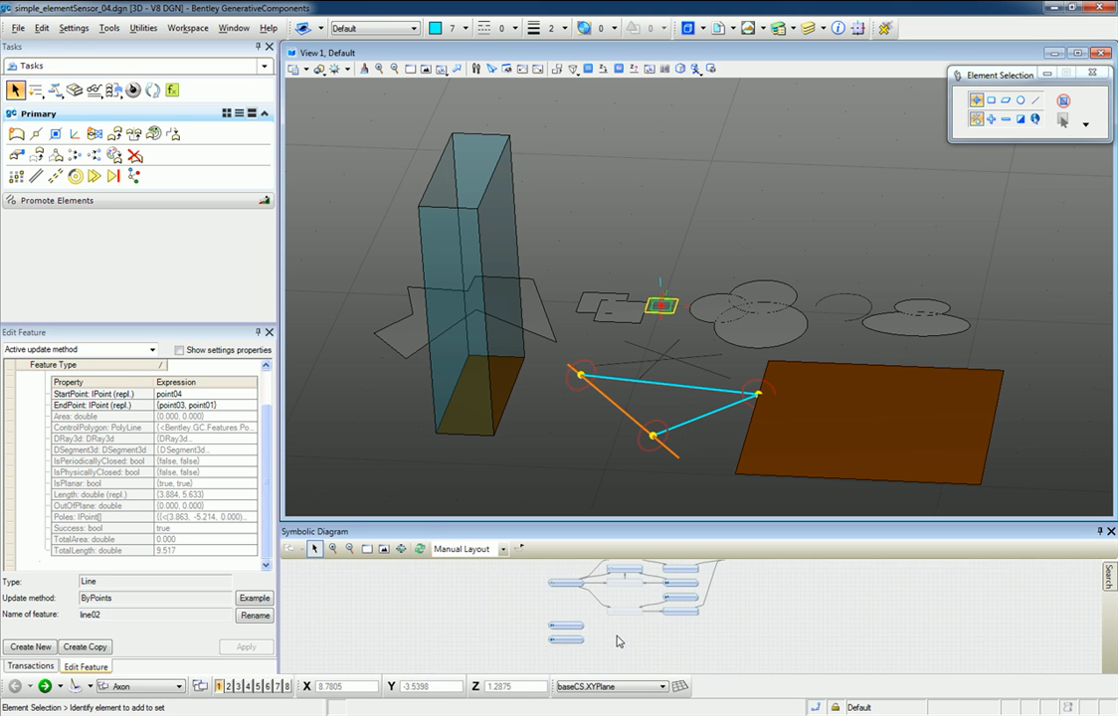
{"action": "scroll", "coordinate": [617, 642], "scroll_direction": "up", "scroll_amount": 3}
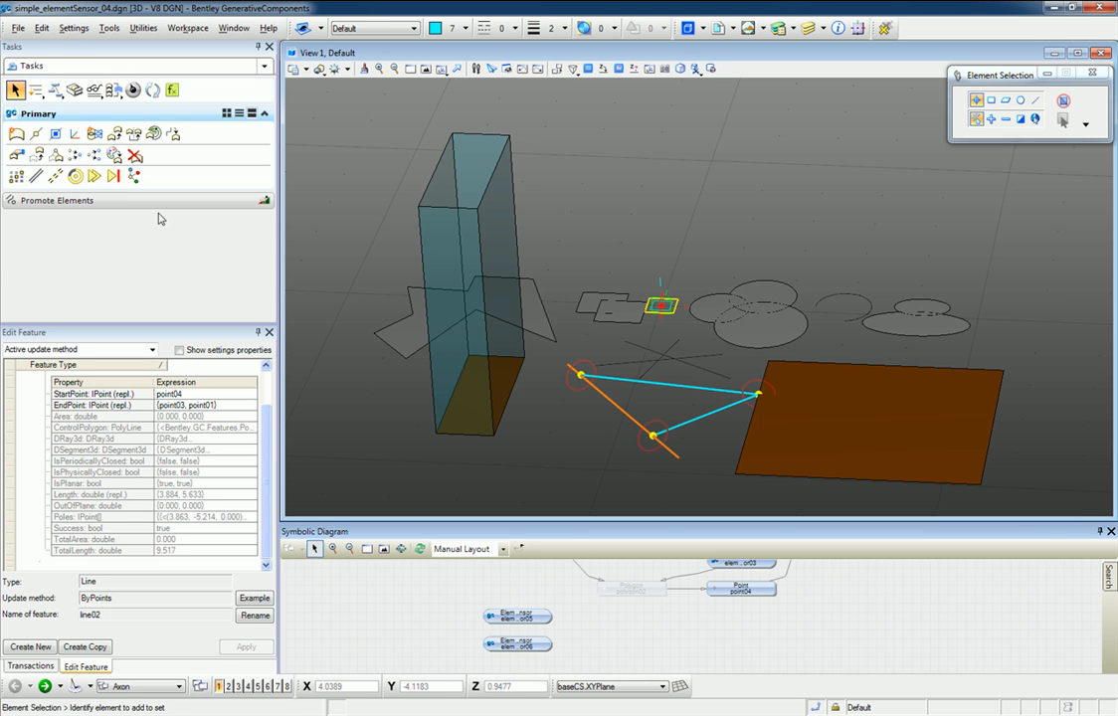
Create an Ellipse FromDEllipse3d feature with elemSensor05 as the defining ellipse and baseCS as the coordinate system
{"action": "left_click", "coordinate": [90, 200]}
{"action": "left_click", "coordinate": [88, 264]}
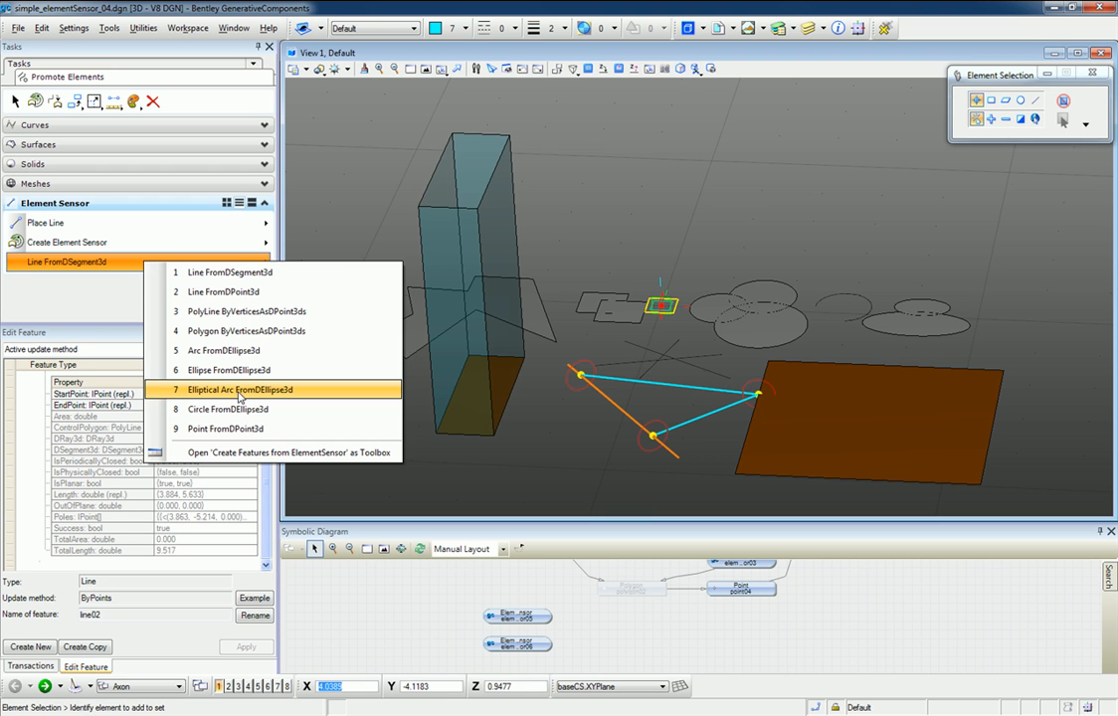
{"action": "left_click", "coordinate": [228, 370]}
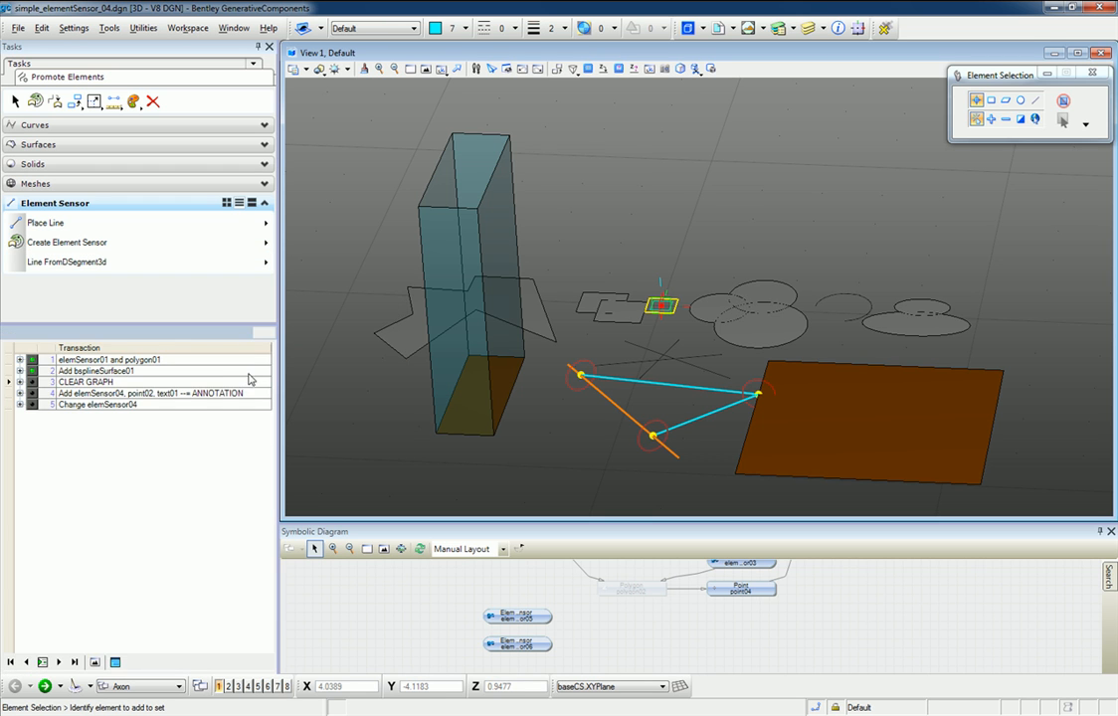
{"action": "left_click", "coordinate": [535, 621]}
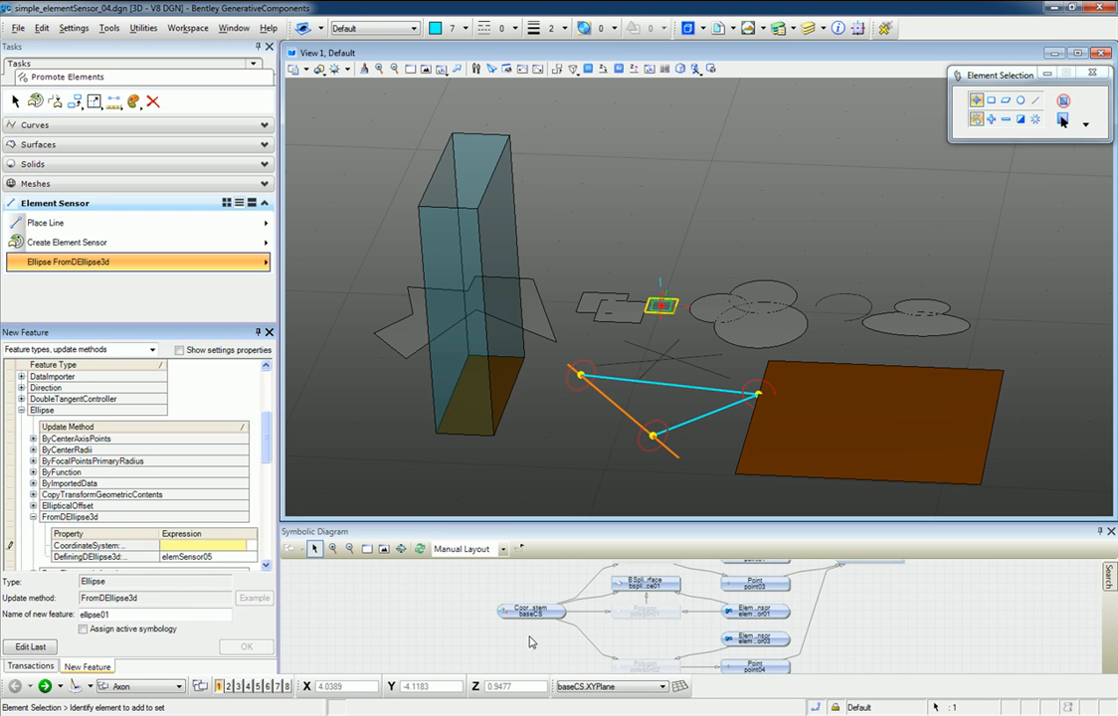
{"action": "left_click", "coordinate": [528, 611]}
{"action": "left_click", "coordinate": [247, 648]}
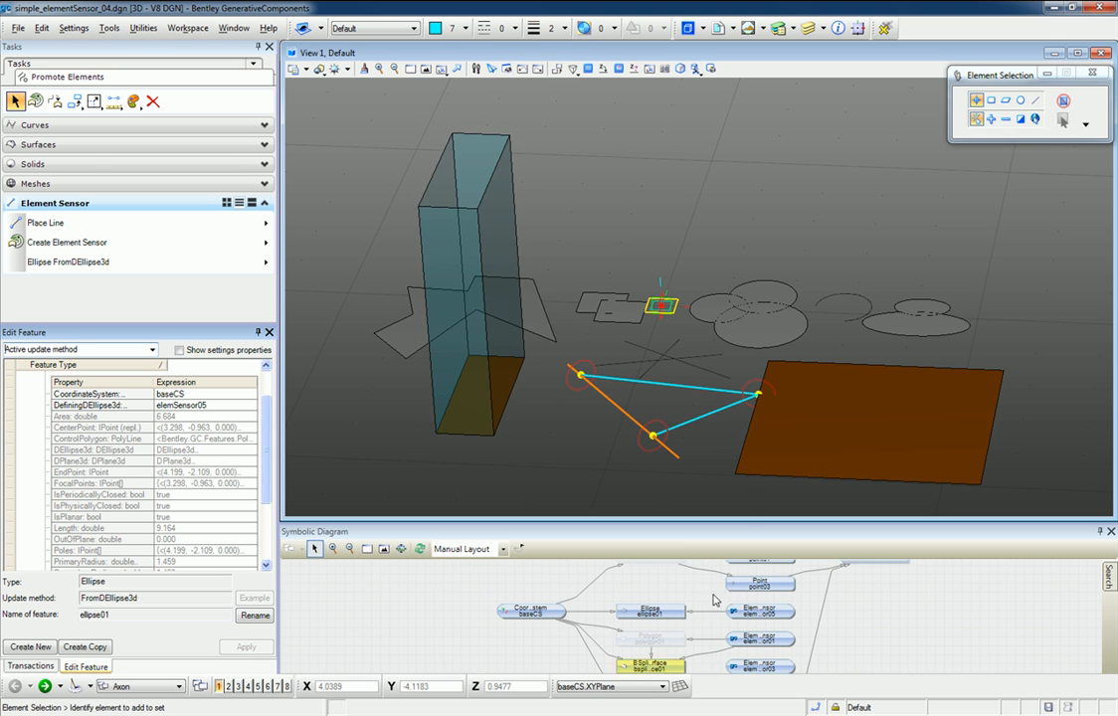
Locate ellipse01 in the diagram and place a point on the near side of its outline
{"action": "scroll", "coordinate": [886, 628], "scroll_direction": "down", "scroll_amount": 5}
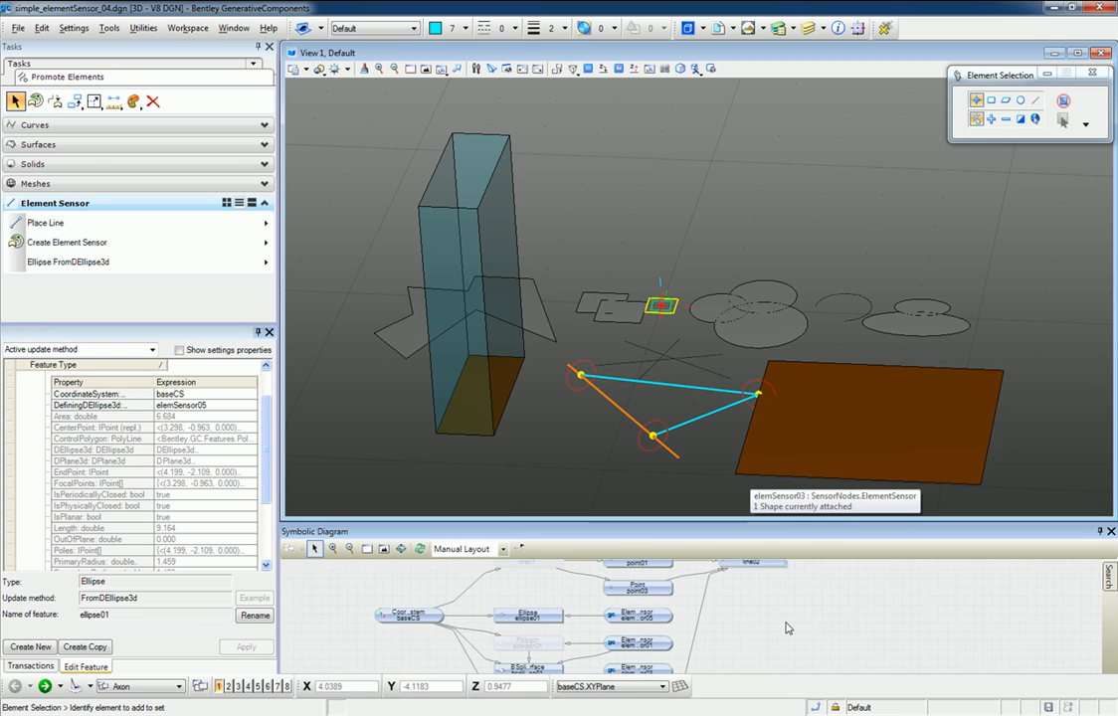
{"action": "scroll", "coordinate": [785, 625], "scroll_direction": "up", "scroll_amount": 2}
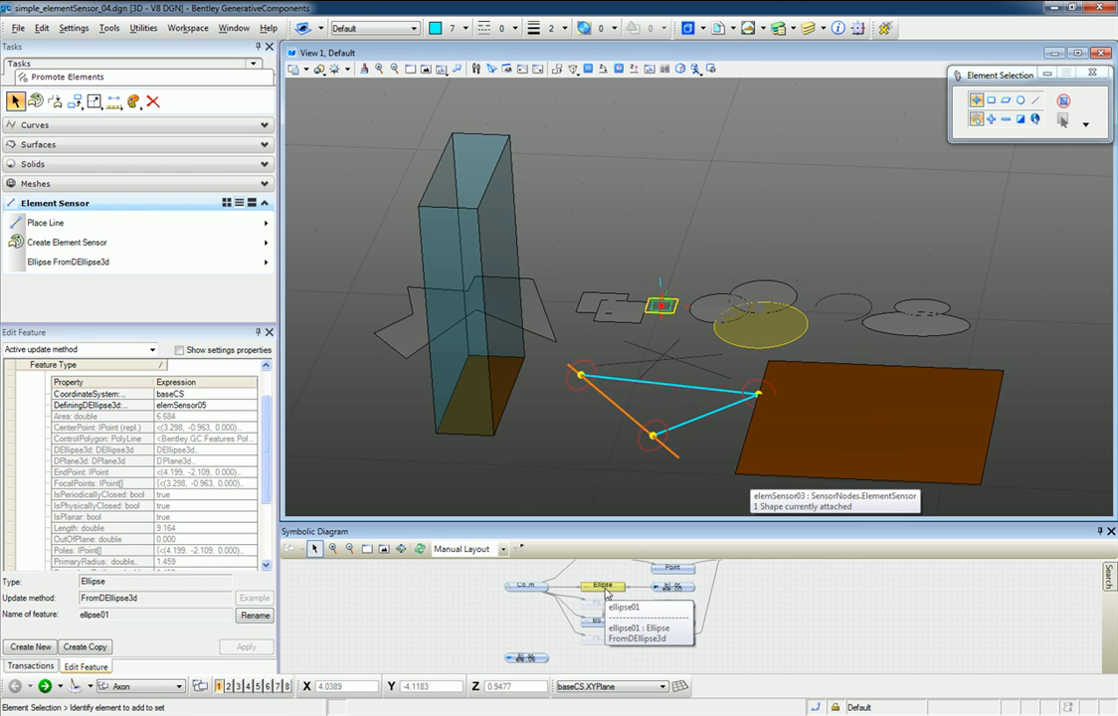
{"action": "left_click", "coordinate": [606, 594]}
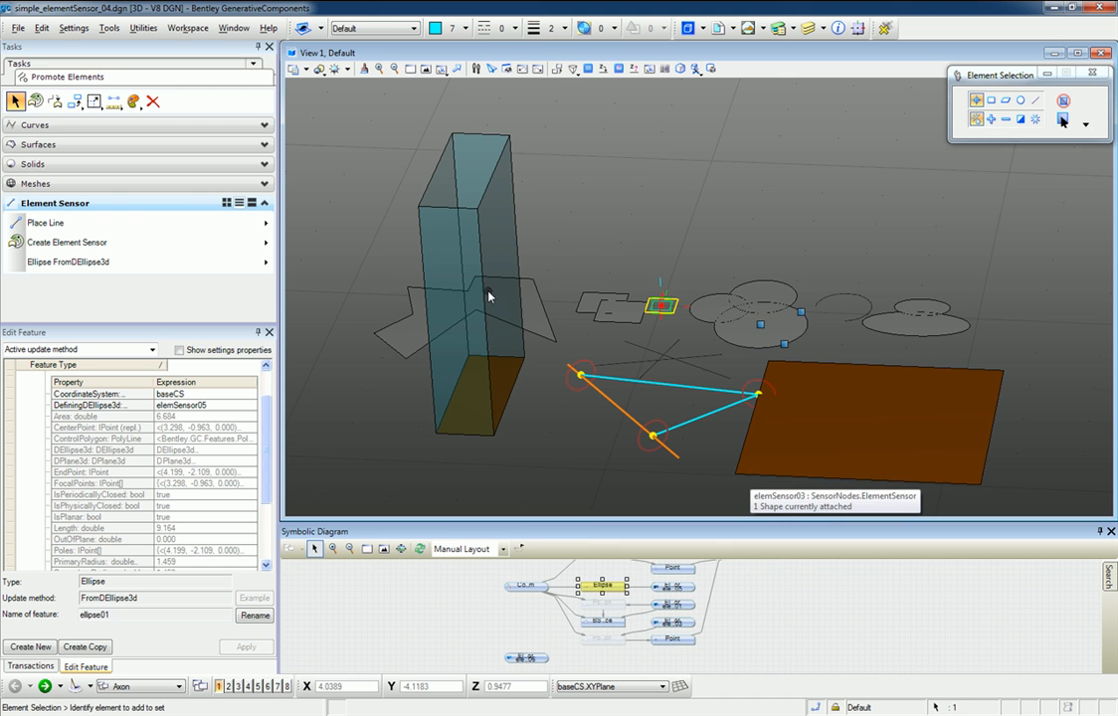
{"action": "left_click", "coordinate": [39, 64]}
{"action": "left_click", "coordinate": [37, 136]}
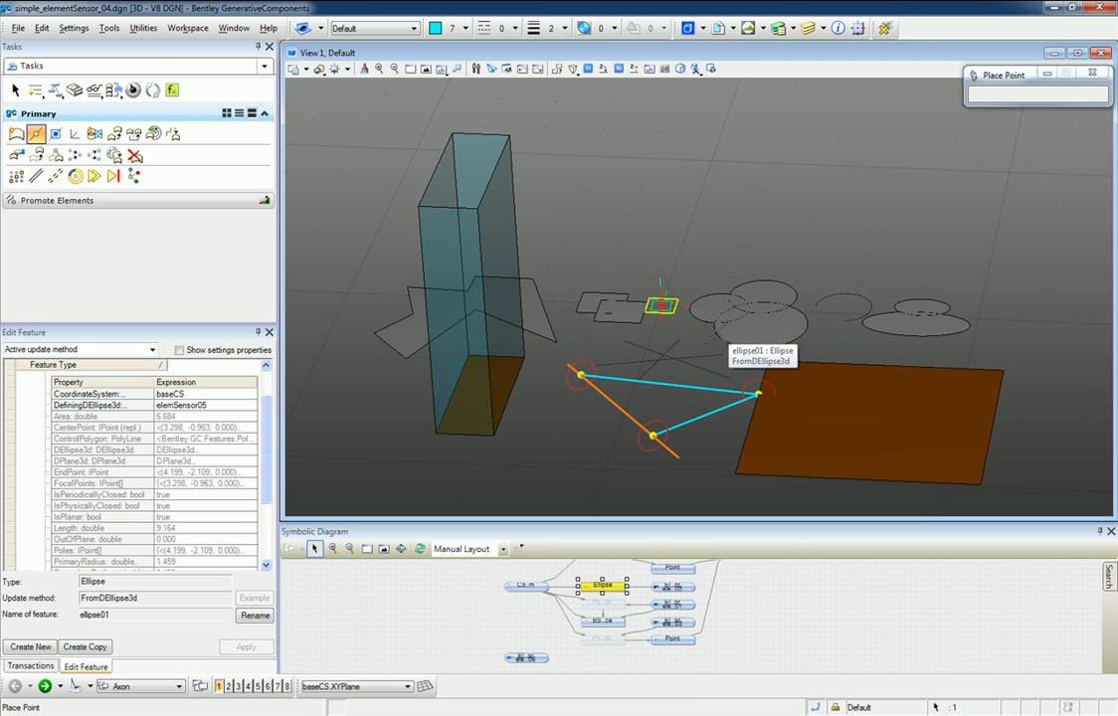
{"action": "left_click", "coordinate": [716, 332]}
{"action": "key", "text": "Escape"}
Choose new elements for elemSensor05: the two smaller circles overlapping behind the large front circle
{"action": "middle_click_drag", "start_coordinate": [796, 346], "coordinate": [766, 311]}
{"action": "scroll", "coordinate": [699, 361], "scroll_direction": "up", "scroll_amount": 3}
{"action": "scroll", "coordinate": [694, 364], "scroll_direction": "down", "scroll_amount": 2}
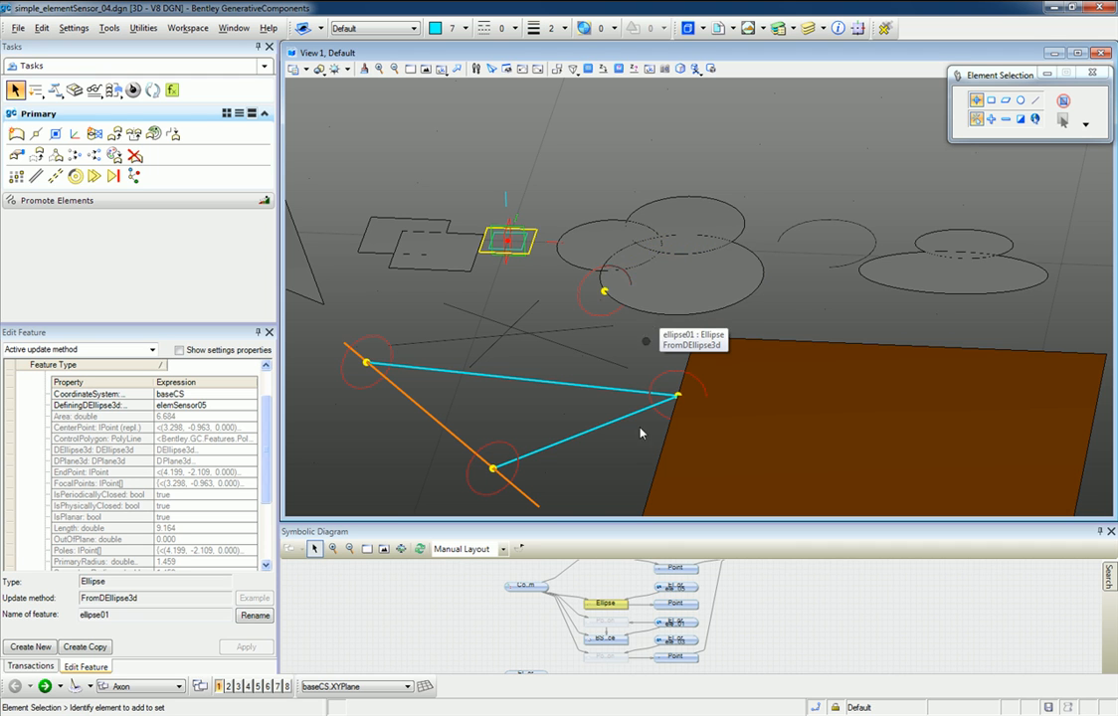
{"action": "right_click", "coordinate": [677, 589]}
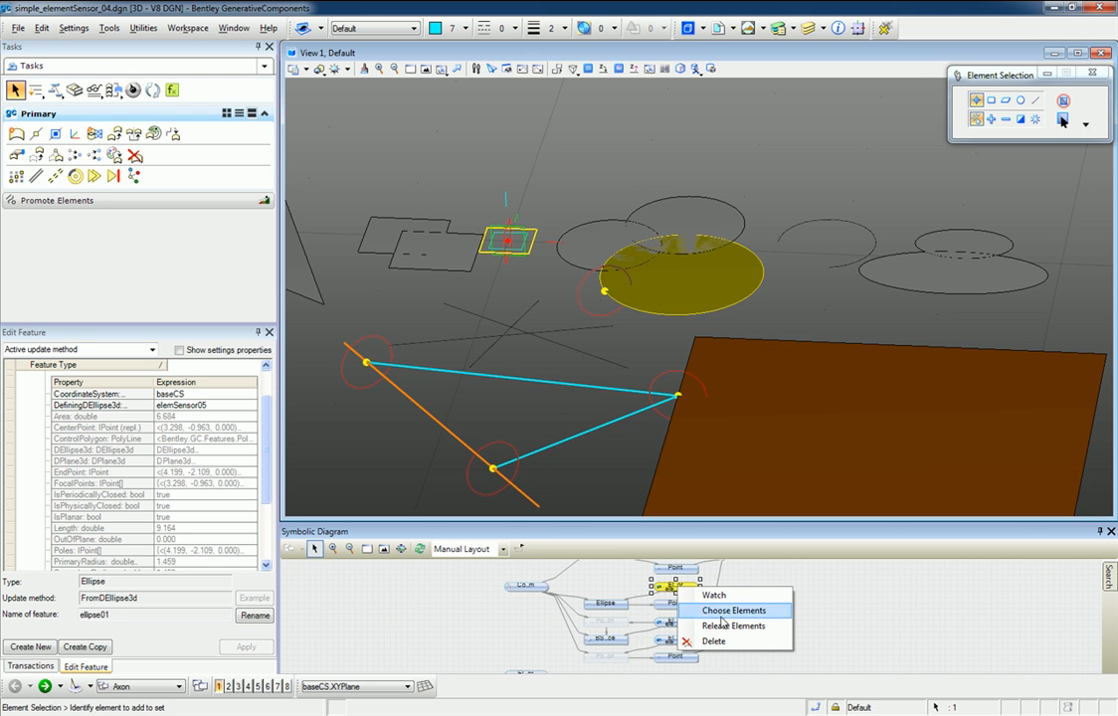
{"action": "left_click", "coordinate": [715, 610]}
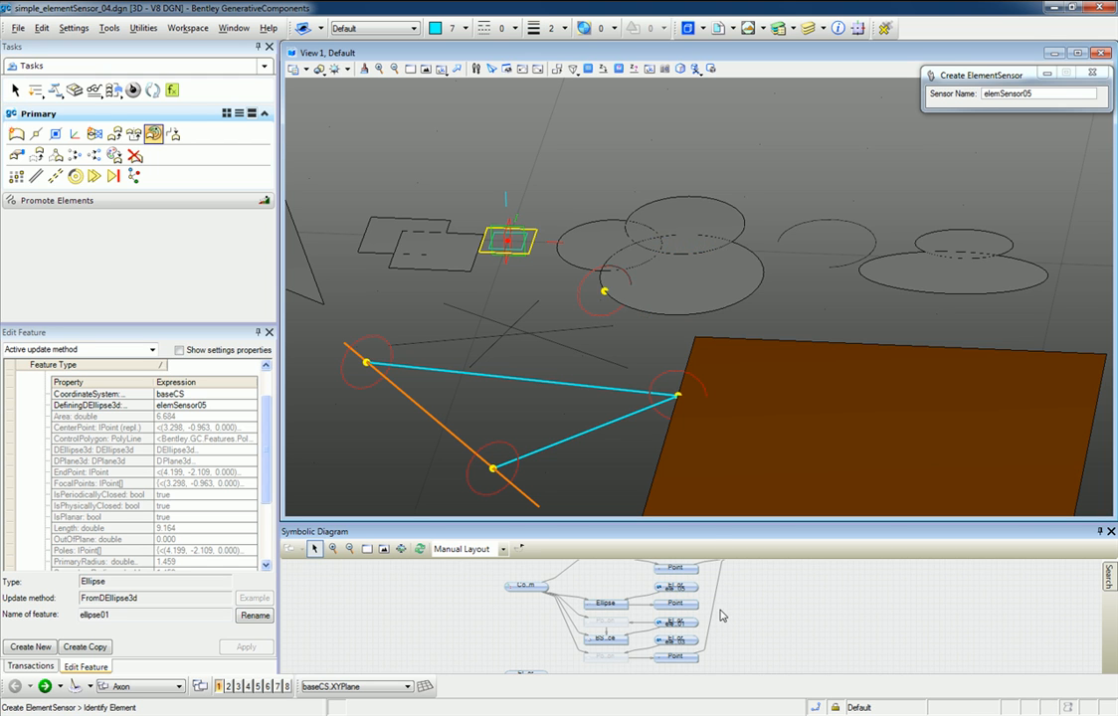
{"action": "left_click", "coordinate": [562, 261]}
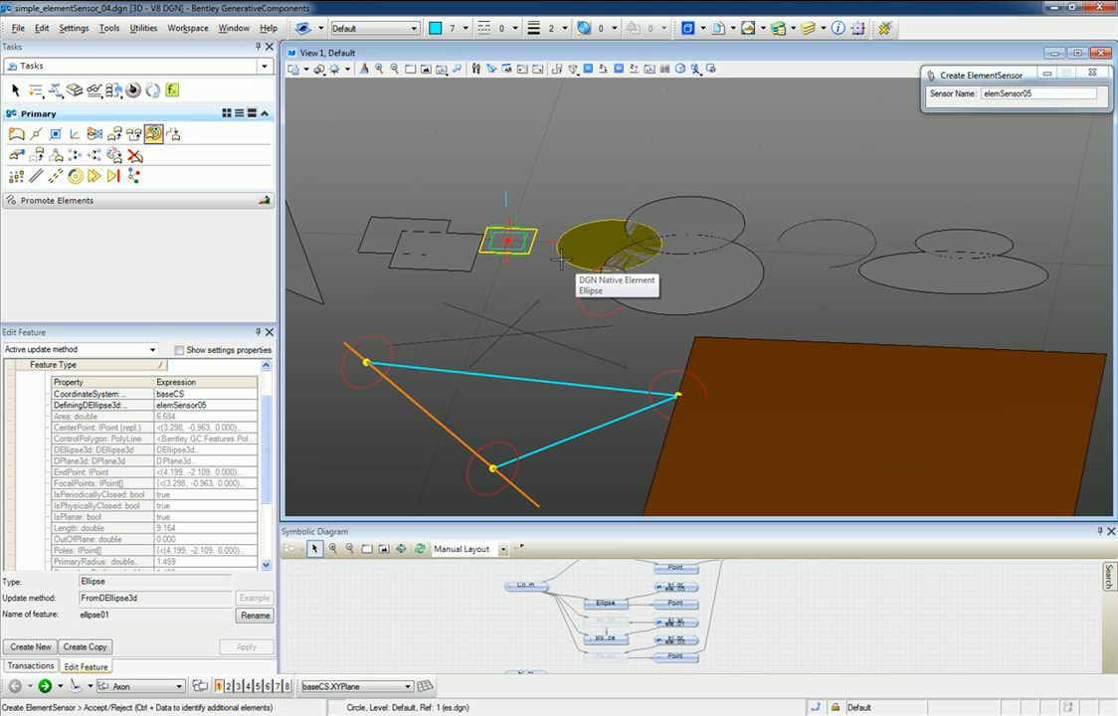
{"action": "left_click", "coordinate": [625, 187]}
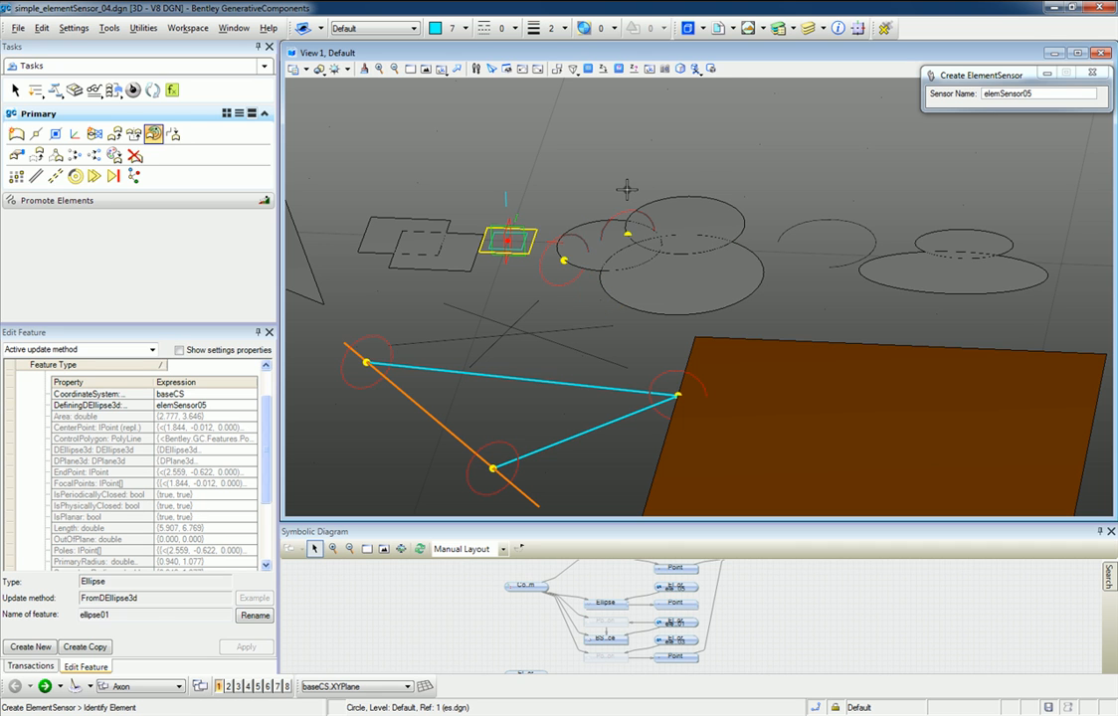
{"action": "right_click", "coordinate": [580, 300]}
Move point05 along the curves to a T of about 0.761
{"action": "left_click", "coordinate": [33, 134]}
{"action": "left_click", "coordinate": [565, 260]}
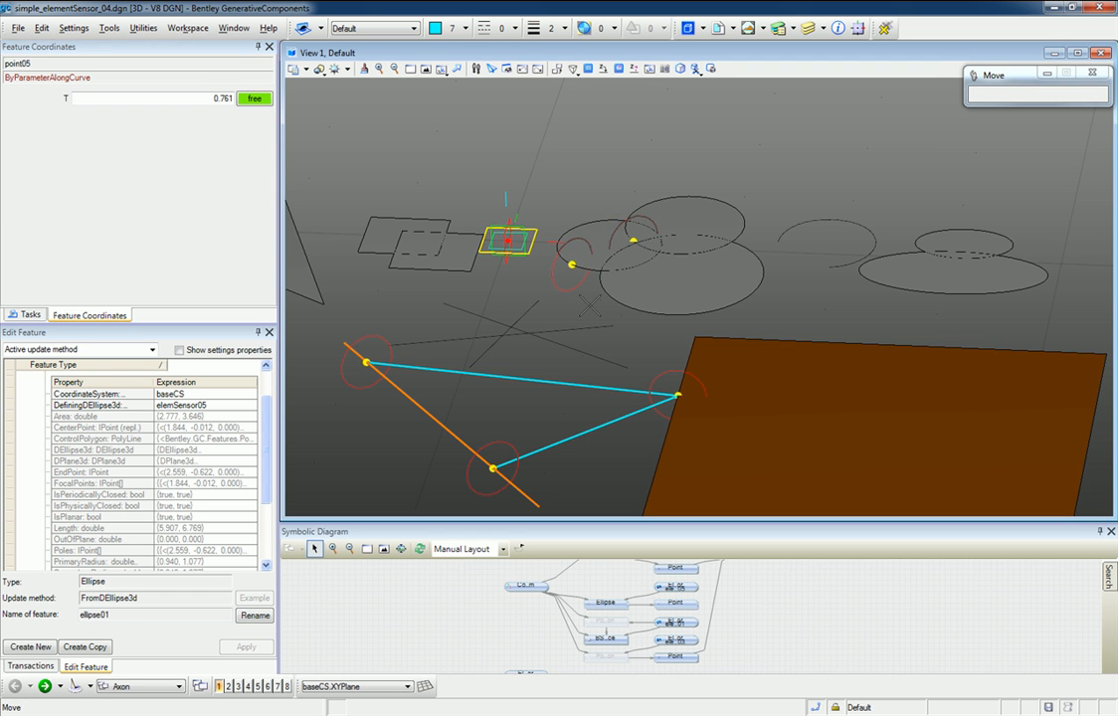
{"action": "left_click", "coordinate": [572, 265]}
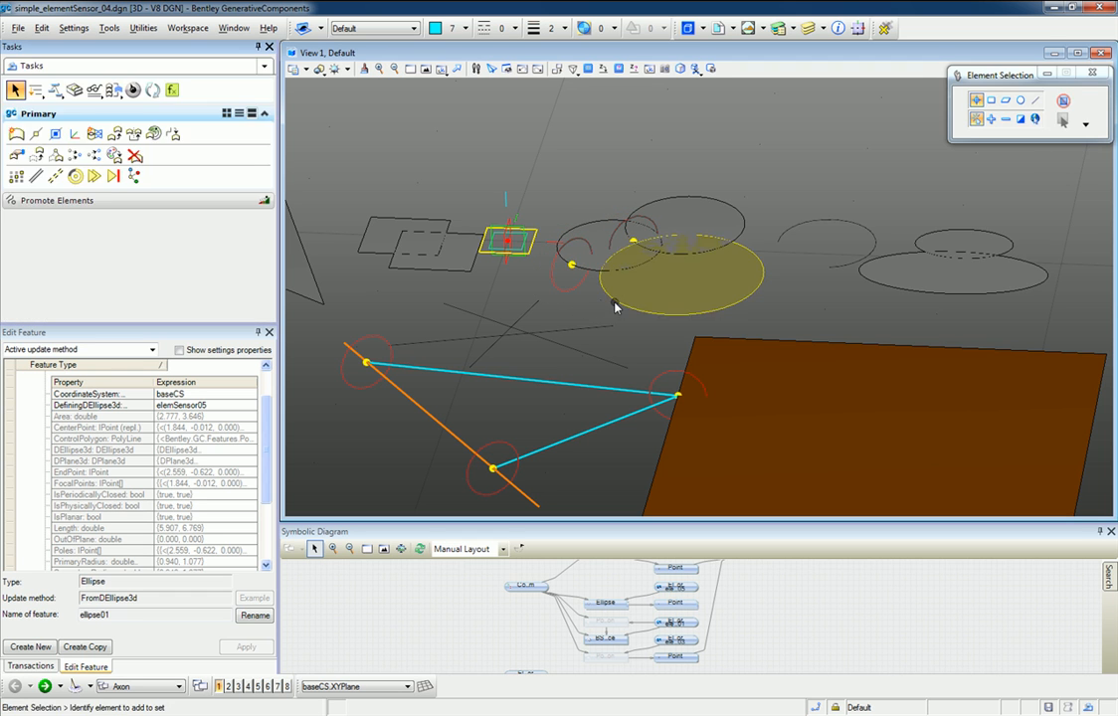
Switch into the referenced file es.dgn and enlarge the front circle to a radius of about 1.53
{"action": "right_click", "coordinate": [693, 319]}
{"action": "left_click", "coordinate": [725, 329]}
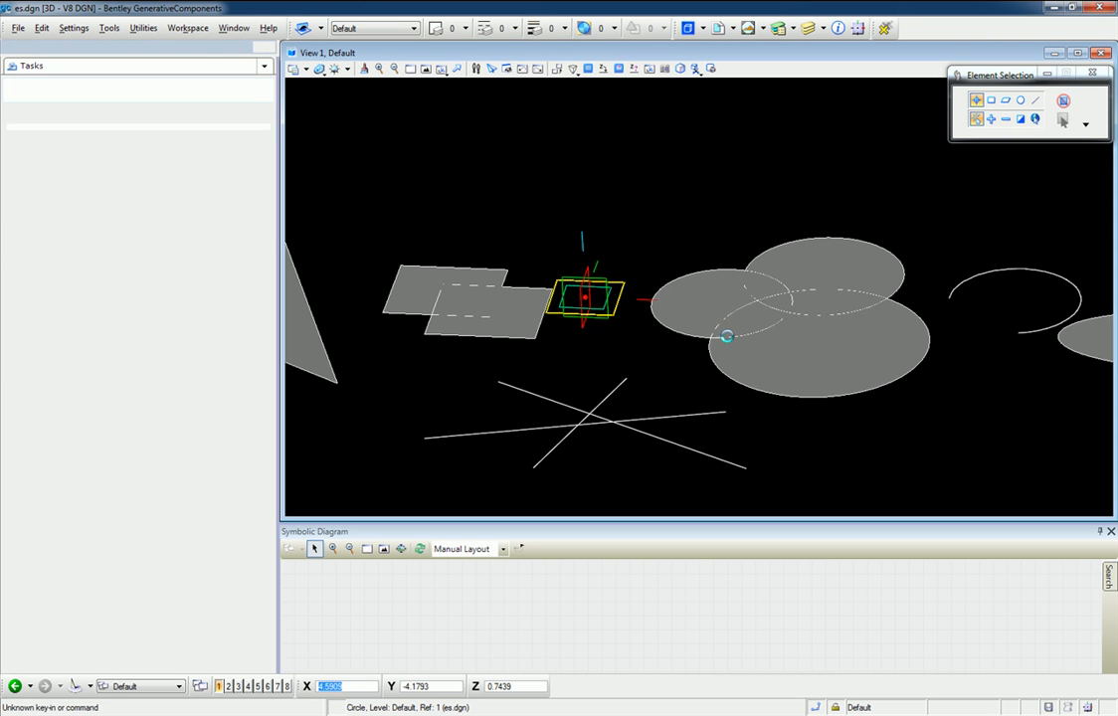
{"action": "left_click", "coordinate": [797, 402]}
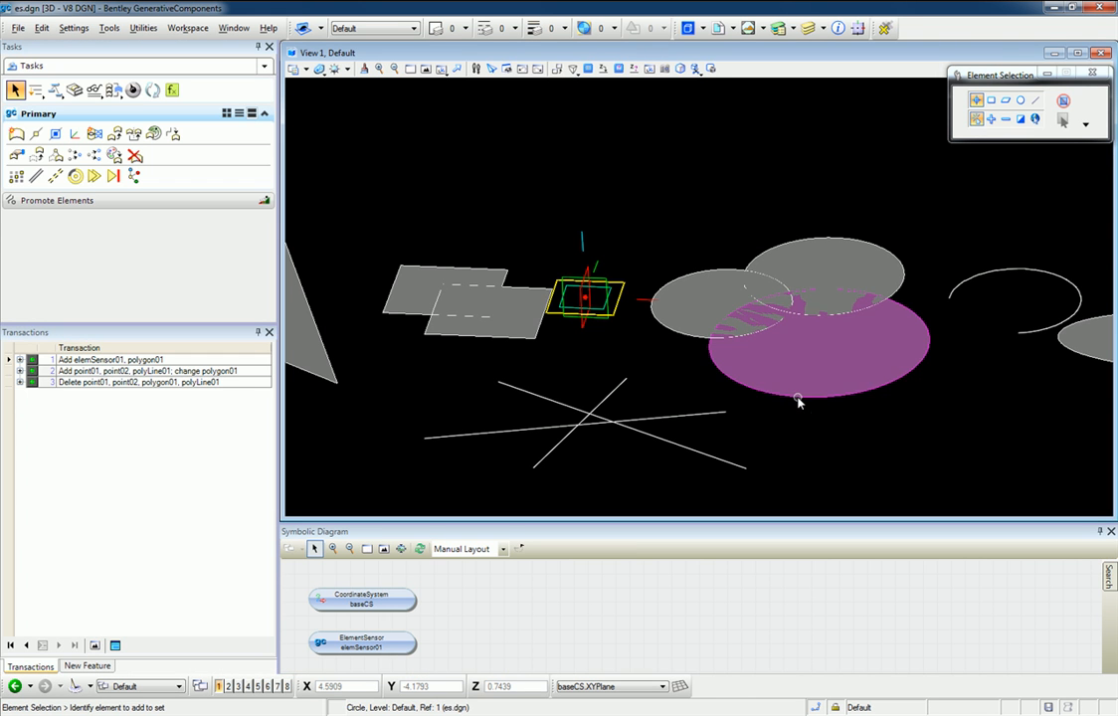
{"action": "left_click", "coordinate": [874, 388]}
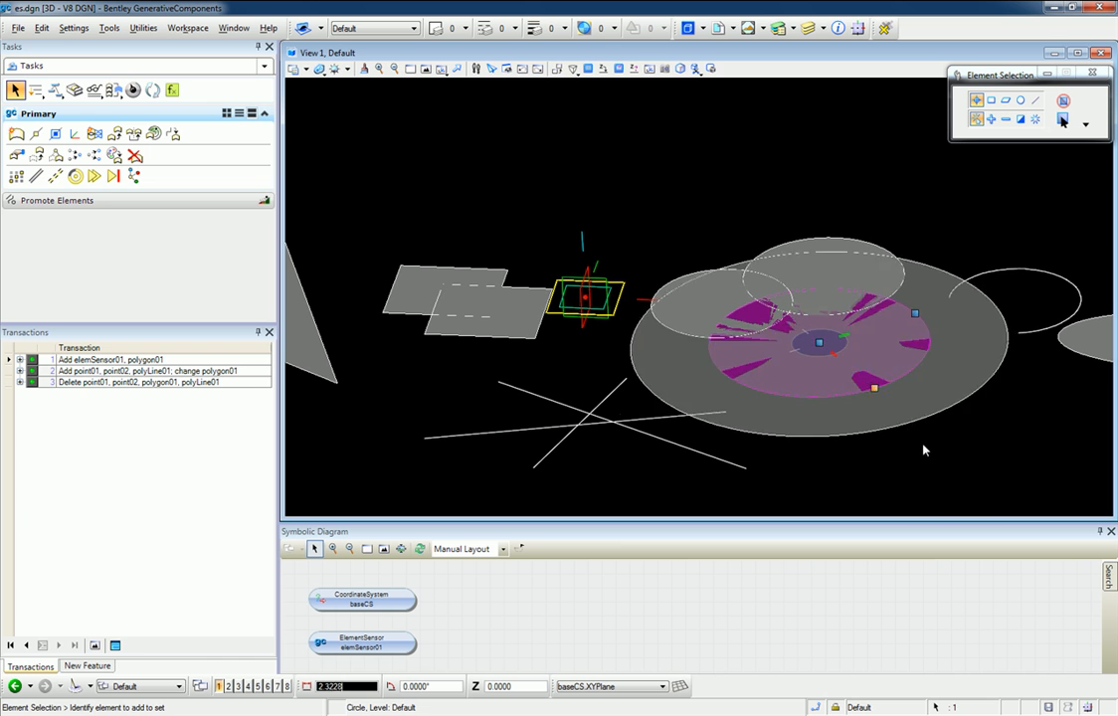
{"action": "left_click", "coordinate": [887, 387]}
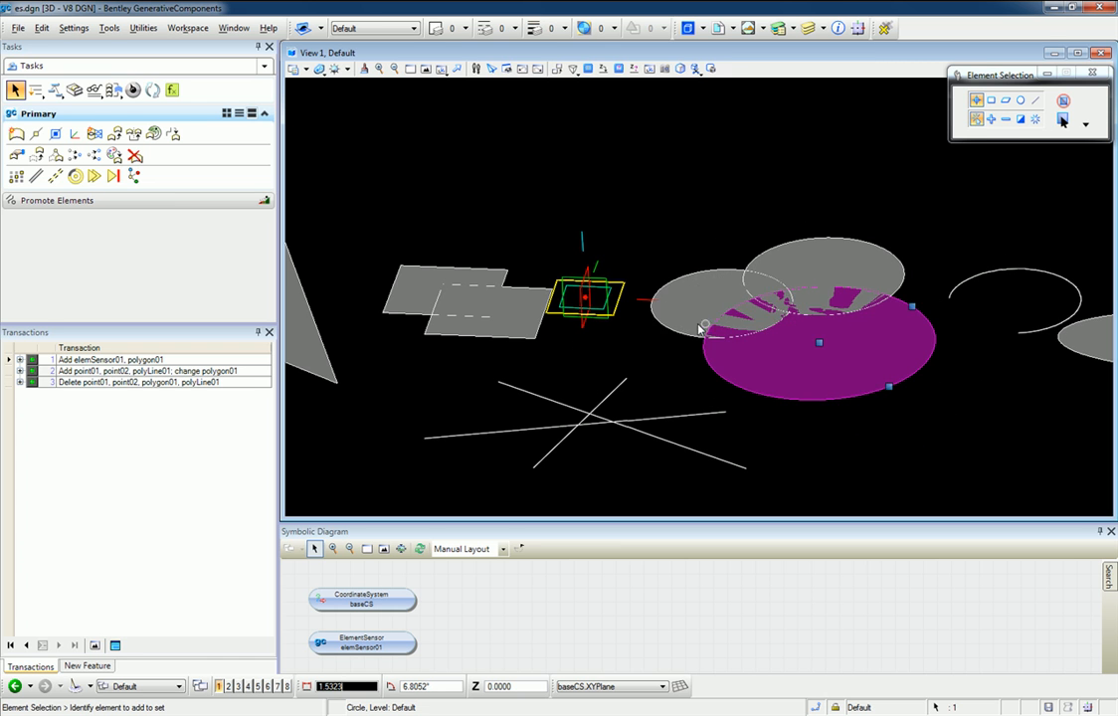
Enlarge the circle nearest the squares to a radius of about 1.49 and the rear one to about 2.15, and return to simple_elementSensor_04.dgn
{"action": "left_click", "coordinate": [710, 329]}
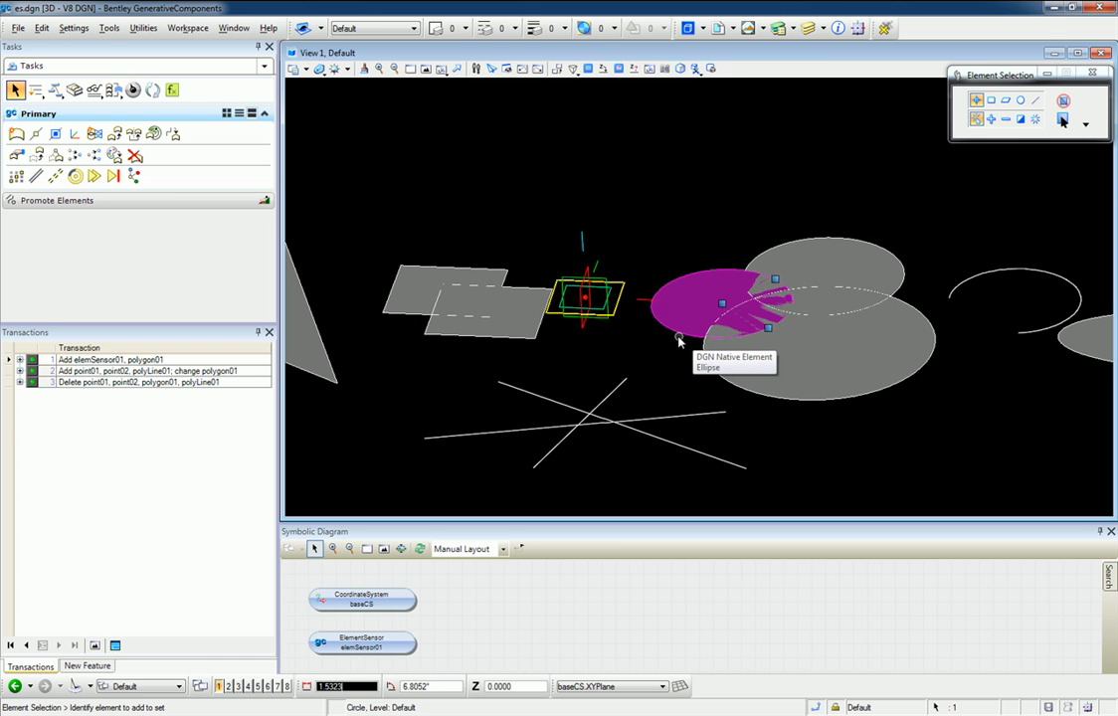
{"action": "left_click", "coordinate": [778, 281]}
{"action": "left_click", "coordinate": [902, 255]}
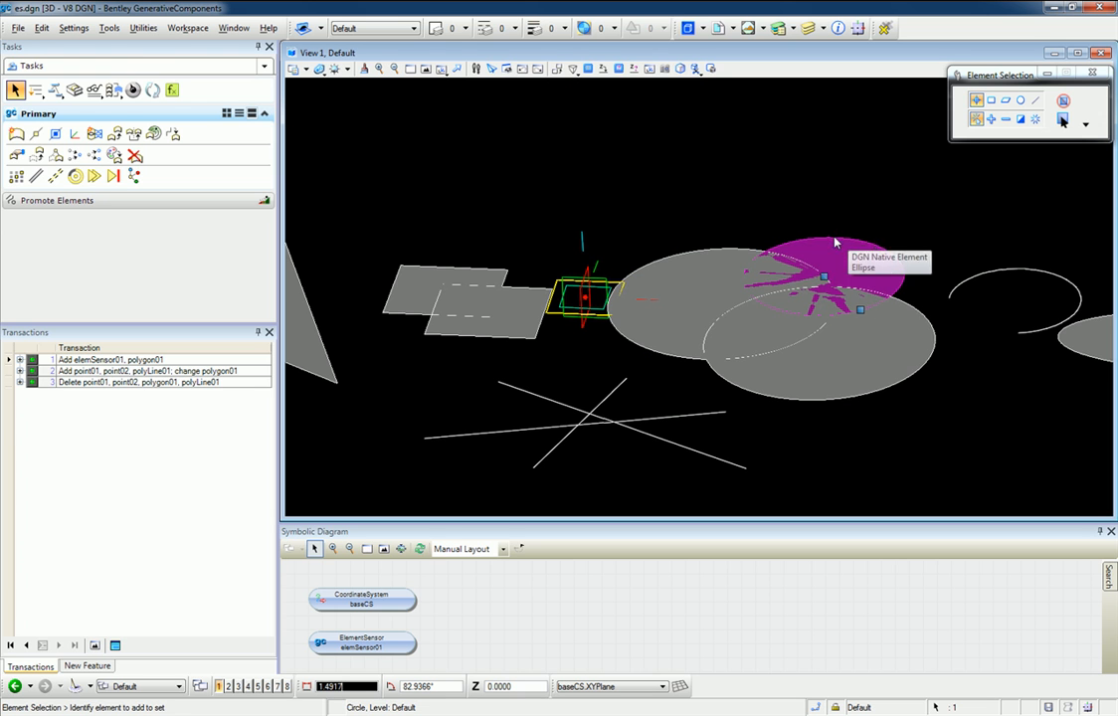
{"action": "left_click", "coordinate": [861, 308]}
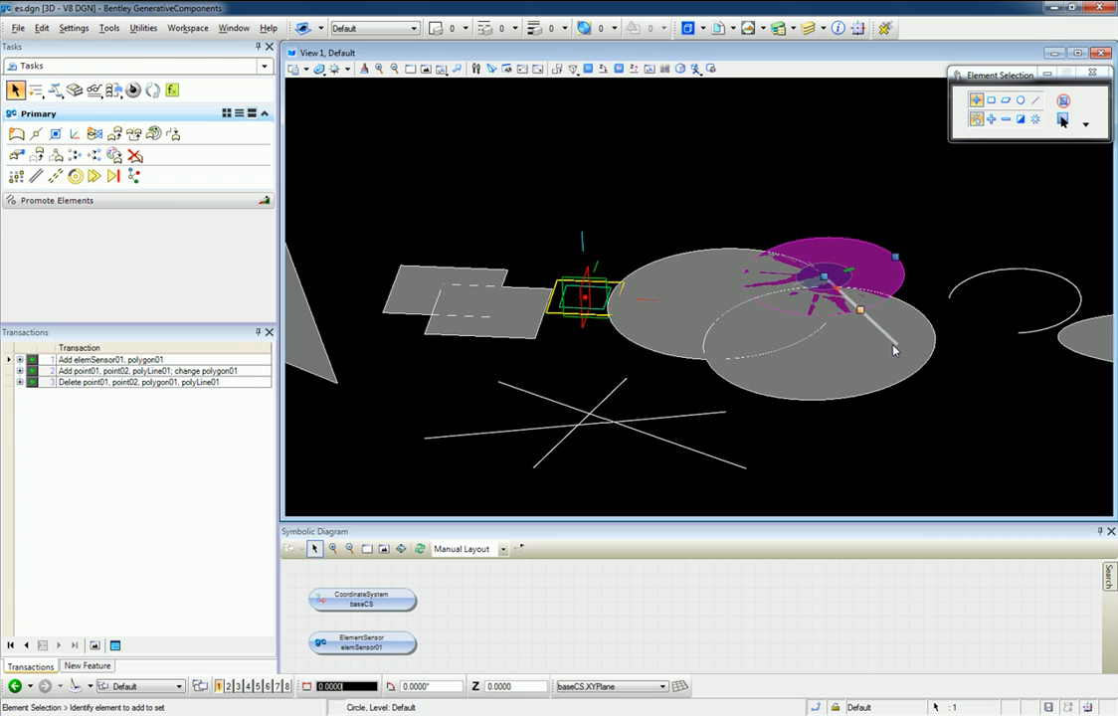
{"action": "left_click", "coordinate": [876, 452]}
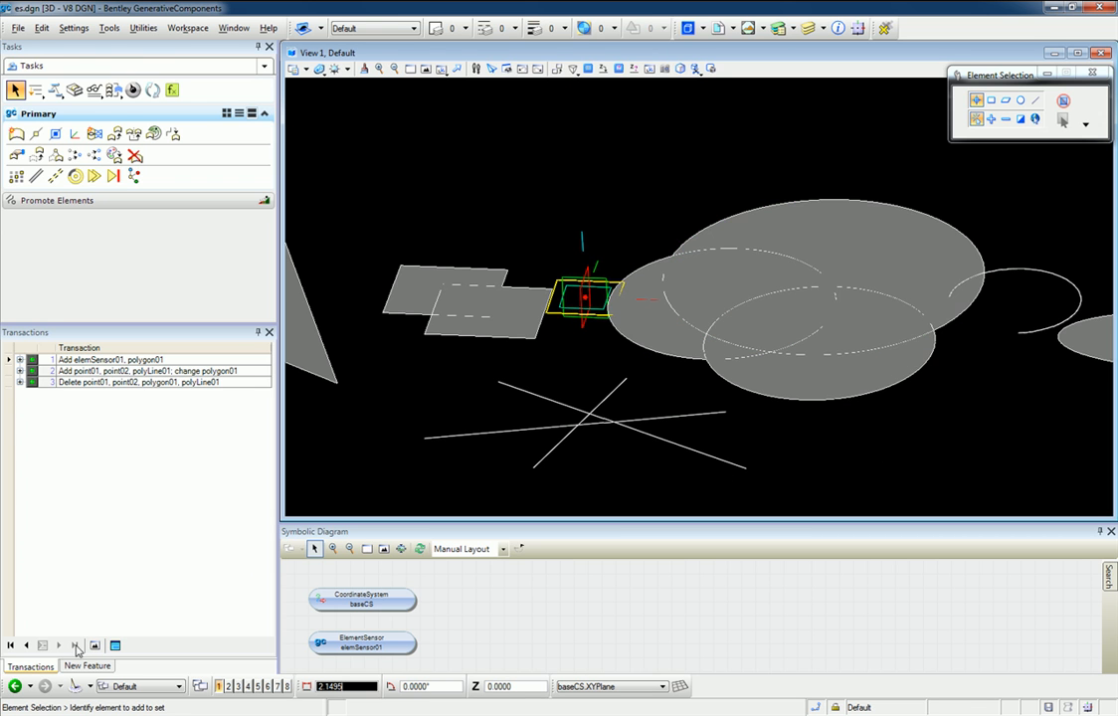
{"action": "left_click", "coordinate": [29, 687]}
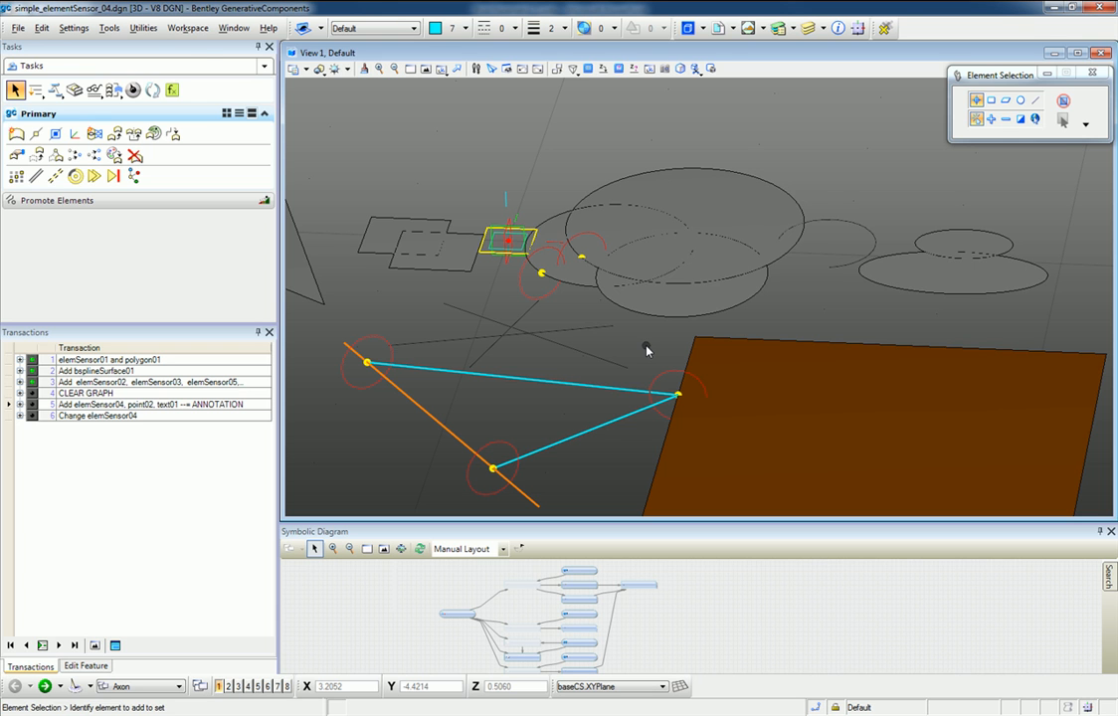
Turn off display of the es.dgn reference in favour of the BentleyBygnings reference, and apply the saved view Extents
{"action": "left_click", "coordinate": [718, 28]}
{"action": "left_click", "coordinate": [198, 233]}
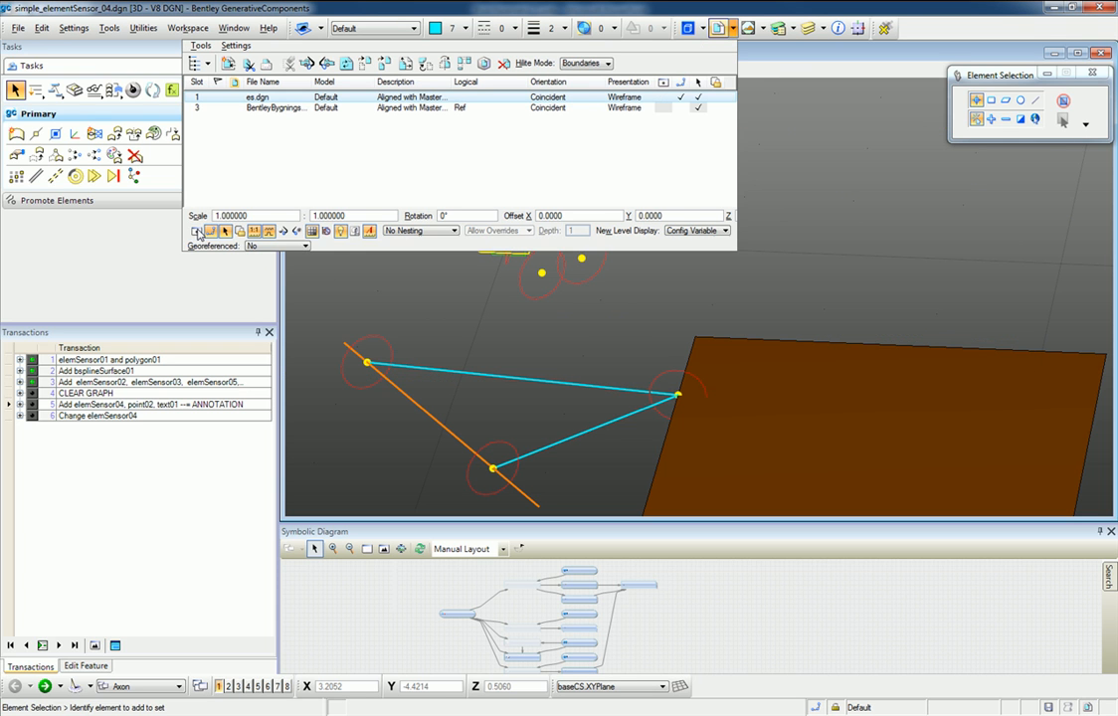
{"action": "left_click", "coordinate": [198, 110]}
{"action": "left_click", "coordinate": [196, 232]}
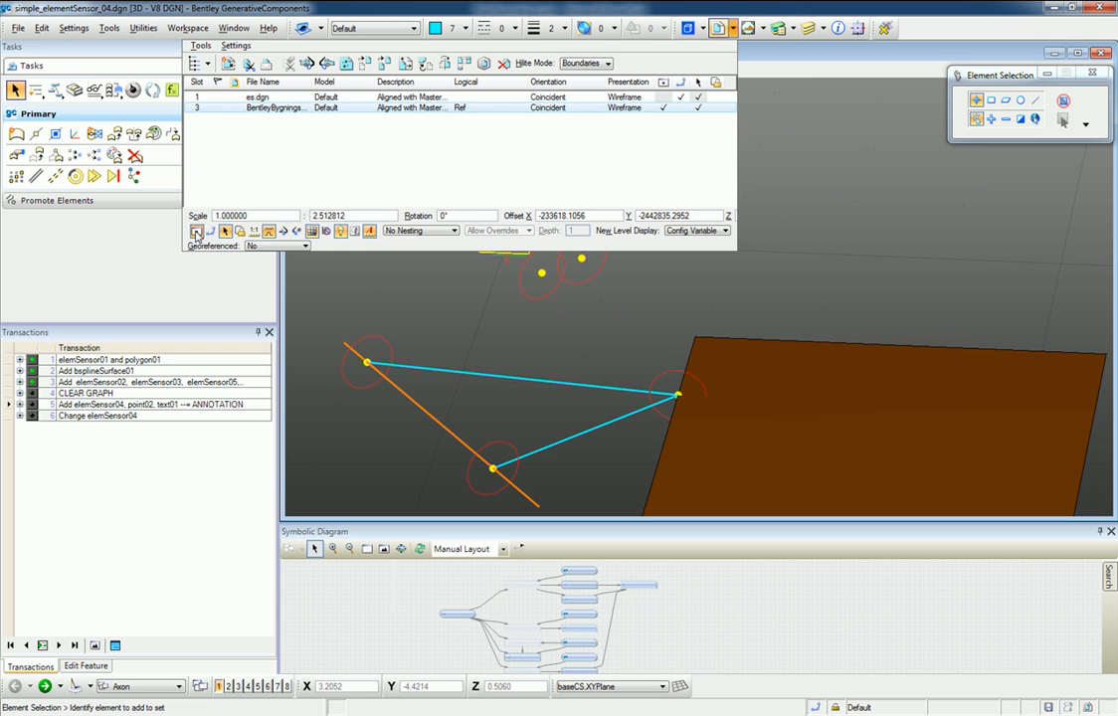
{"action": "left_click", "coordinate": [755, 30]}
{"action": "double_click", "coordinate": [422, 99]}
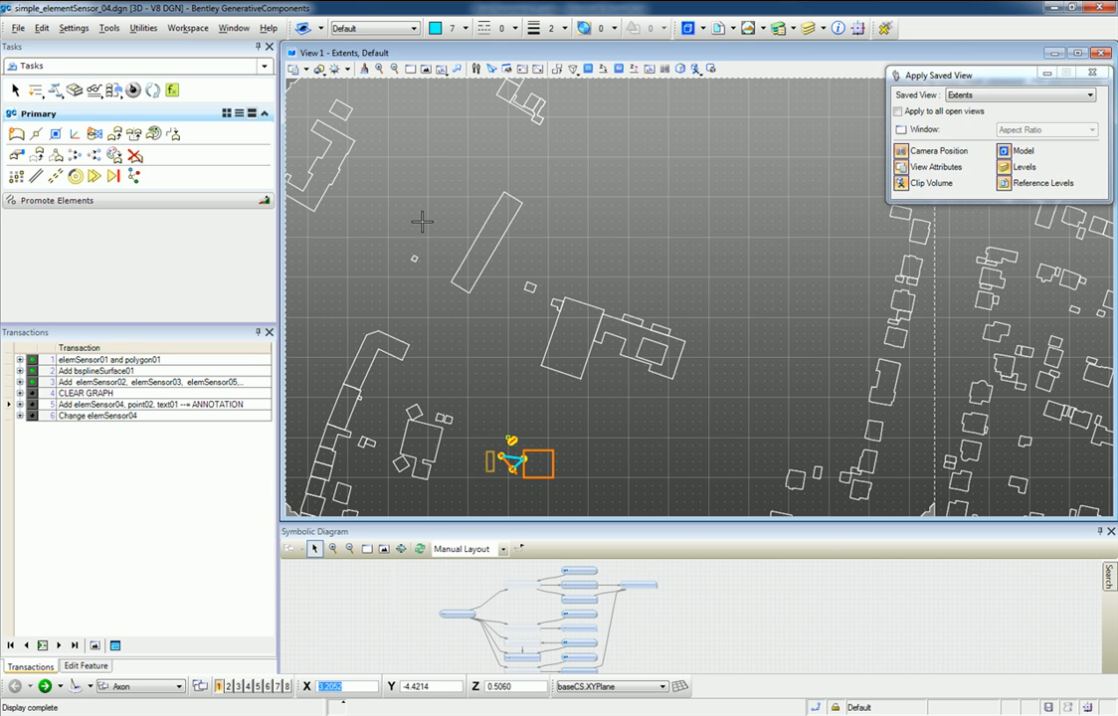